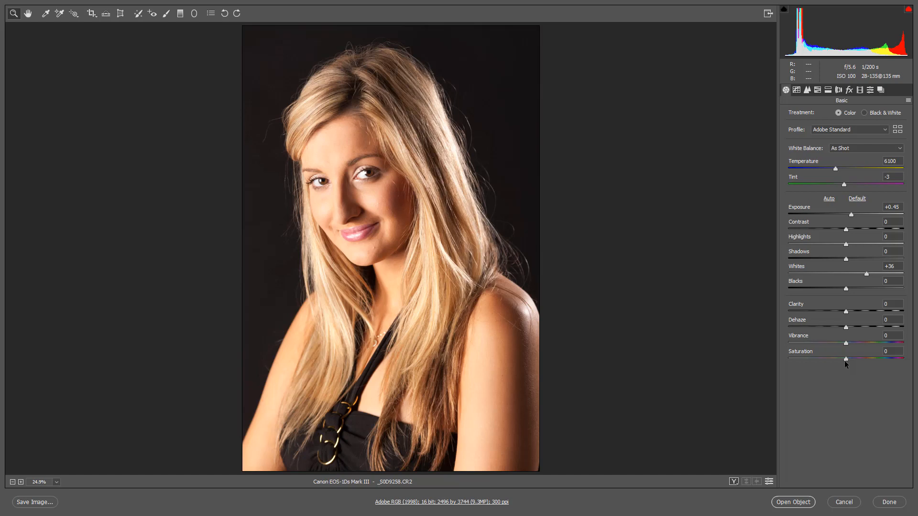
Check the lens profile corrections applied to the portrait, and return to the basic adjustments
{"action": "left_click", "coordinate": [839, 91]}
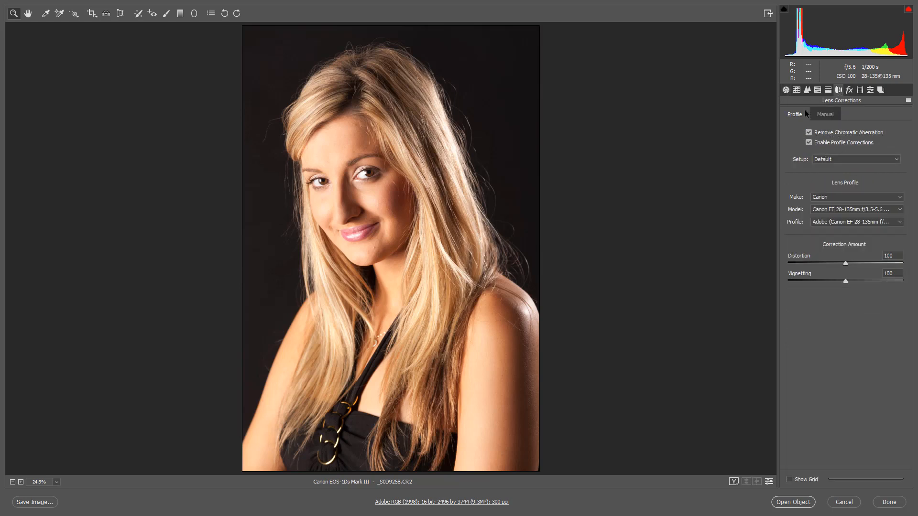
{"action": "left_click", "coordinate": [786, 90]}
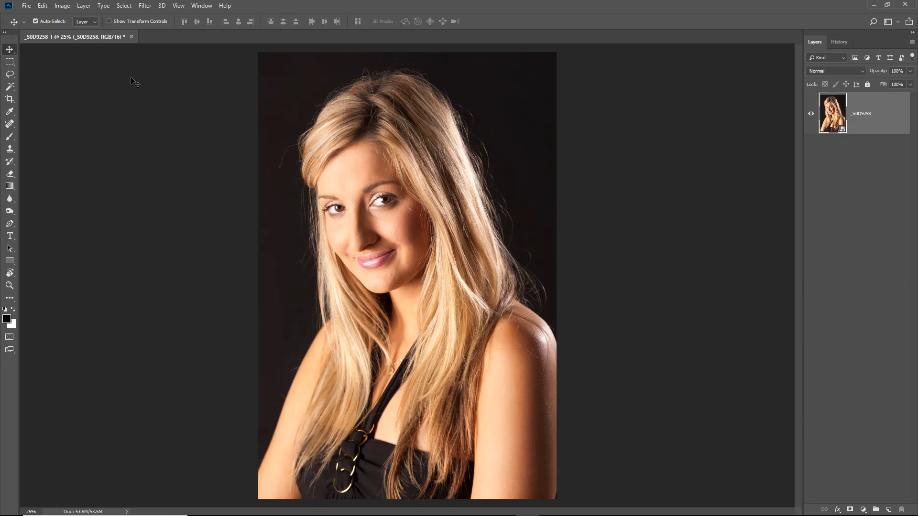
Open the portrait layer in Select and Mask and set the view mode to Onion Skin
{"action": "left_click", "coordinate": [124, 7]}
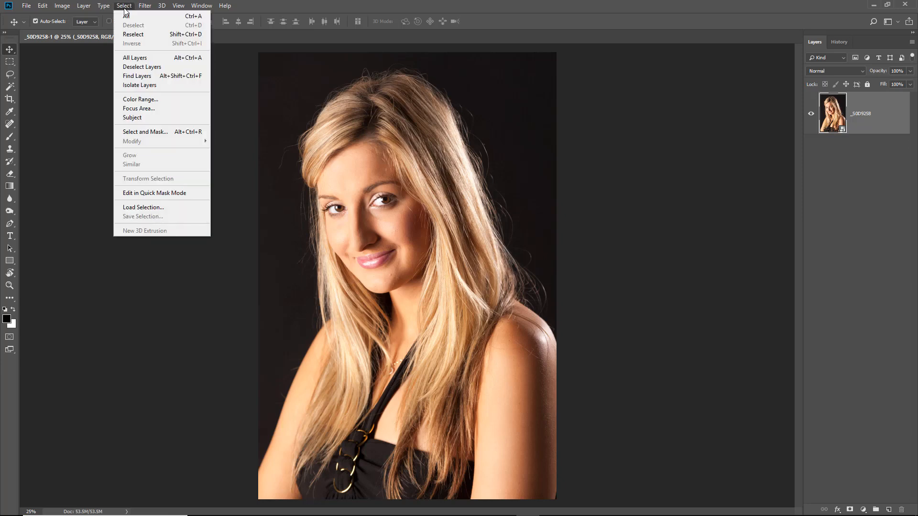
{"action": "left_click", "coordinate": [132, 136]}
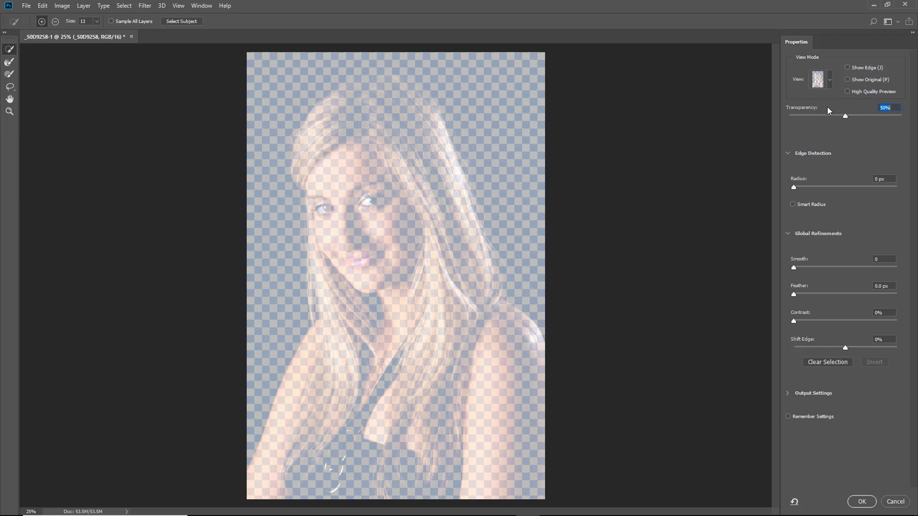
{"action": "left_click", "coordinate": [830, 82]}
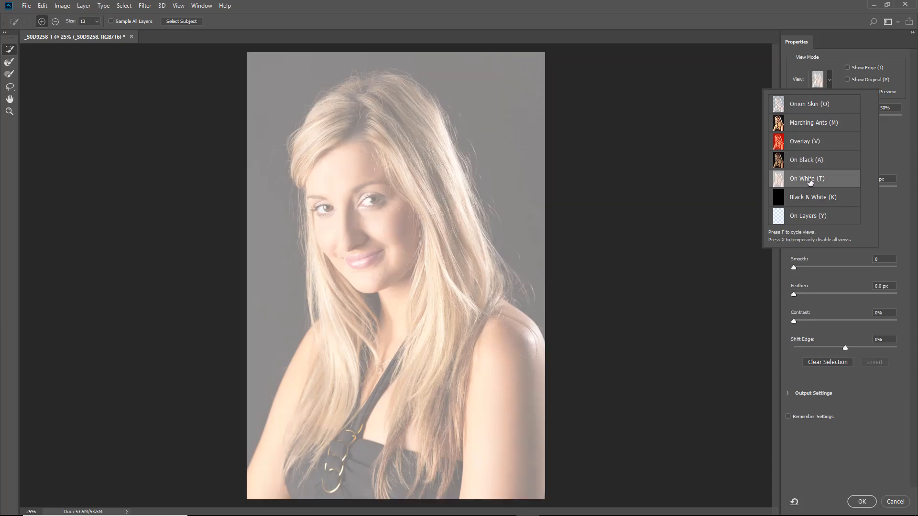
{"action": "left_click", "coordinate": [807, 105]}
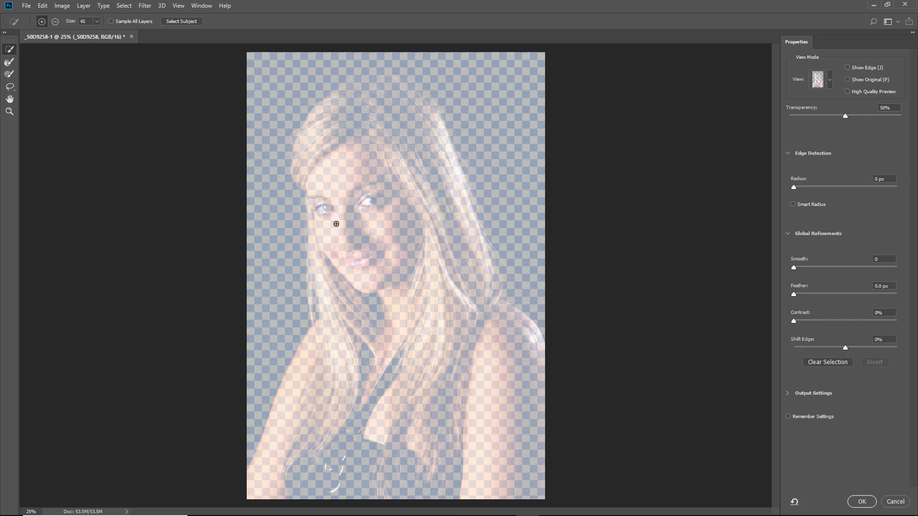
Select the woman's left-hand arm, neck, face and hair using the Quick Selection brush at size 100
{"action": "key", "text": "bracketright"}
{"action": "key", "text": "bracketright"}
{"action": "key", "text": "bracketright"}
{"action": "key", "text": "bracketright"}
{"action": "key", "text": "bracketright"}
{"action": "key", "text": "bracketright"}
{"action": "mouse_move", "coordinate": [271, 486]}
{"action": "left_mouse_down"}
{"action": "mouse_move", "coordinate": [326, 390]}
{"action": "mouse_move", "coordinate": [385, 331]}
{"action": "mouse_move", "coordinate": [384, 297]}
{"action": "left_mouse_up"}
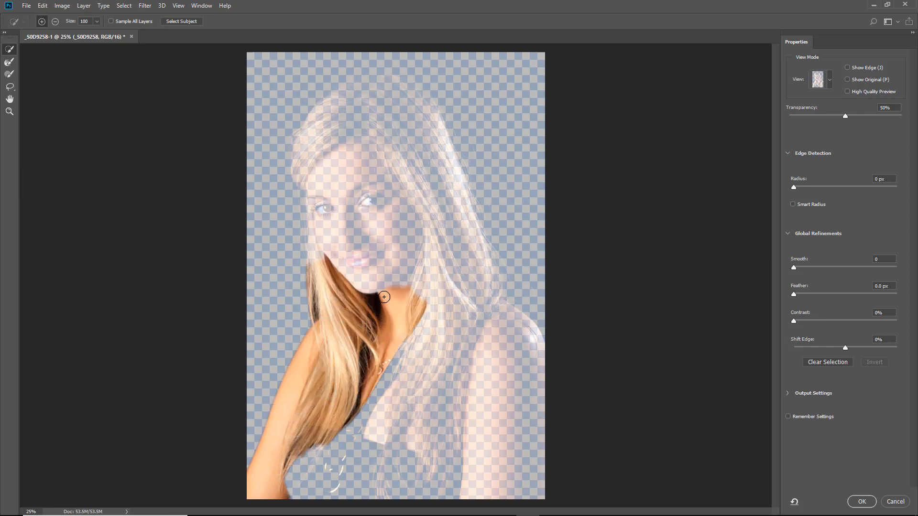
{"action": "mouse_move", "coordinate": [322, 258]}
{"action": "left_mouse_down"}
{"action": "mouse_move", "coordinate": [309, 150]}
{"action": "mouse_move", "coordinate": [335, 101]}
{"action": "mouse_move", "coordinate": [382, 91]}
{"action": "mouse_move", "coordinate": [413, 105]}
{"action": "mouse_move", "coordinate": [442, 187]}
{"action": "mouse_move", "coordinate": [467, 278]}
{"action": "mouse_move", "coordinate": [426, 224]}
{"action": "mouse_move", "coordinate": [438, 292]}
{"action": "mouse_move", "coordinate": [447, 323]}
{"action": "mouse_move", "coordinate": [454, 306]}
{"action": "mouse_move", "coordinate": [466, 306]}
{"action": "mouse_move", "coordinate": [478, 337]}
{"action": "mouse_move", "coordinate": [450, 327]}
{"action": "left_mouse_up"}
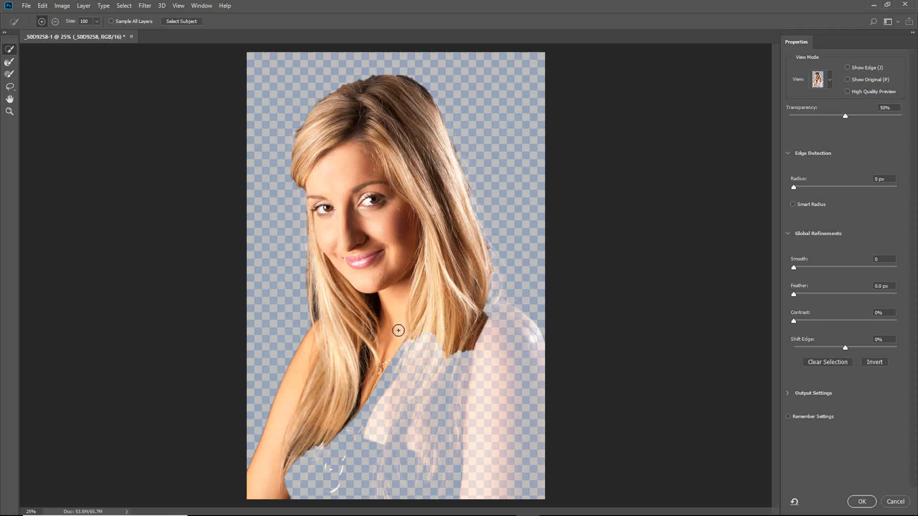
Add the remaining lower hair, the right-hand shoulder and arm, and the black dress to the selection
{"action": "key", "text": "alt"}
{"action": "key", "text": "alt"}
{"action": "mouse_move", "coordinate": [464, 312]}
{"action": "left_mouse_down"}
{"action": "mouse_move", "coordinate": [500, 314]}
{"action": "mouse_move", "coordinate": [520, 331]}
{"action": "mouse_move", "coordinate": [537, 400]}
{"action": "mouse_move", "coordinate": [490, 438]}
{"action": "mouse_move", "coordinate": [438, 444]}
{"action": "left_mouse_up"}
{"action": "mouse_move", "coordinate": [445, 393]}
{"action": "left_mouse_down"}
{"action": "mouse_move", "coordinate": [427, 363]}
{"action": "mouse_move", "coordinate": [337, 434]}
{"action": "left_mouse_up"}
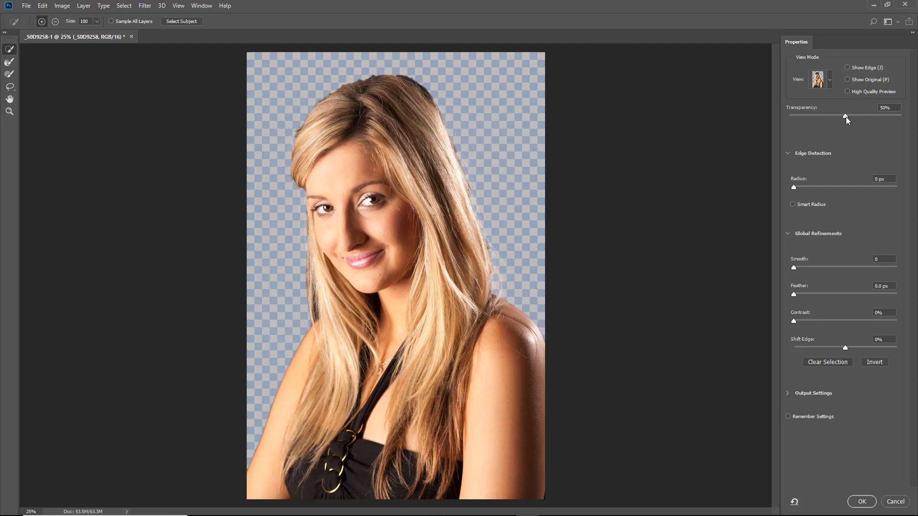
Check the cut-out at 100% transparency and return the transparency to 50%
{"action": "left_click_drag", "start_coordinate": [845, 117], "coordinate": [910, 123]}
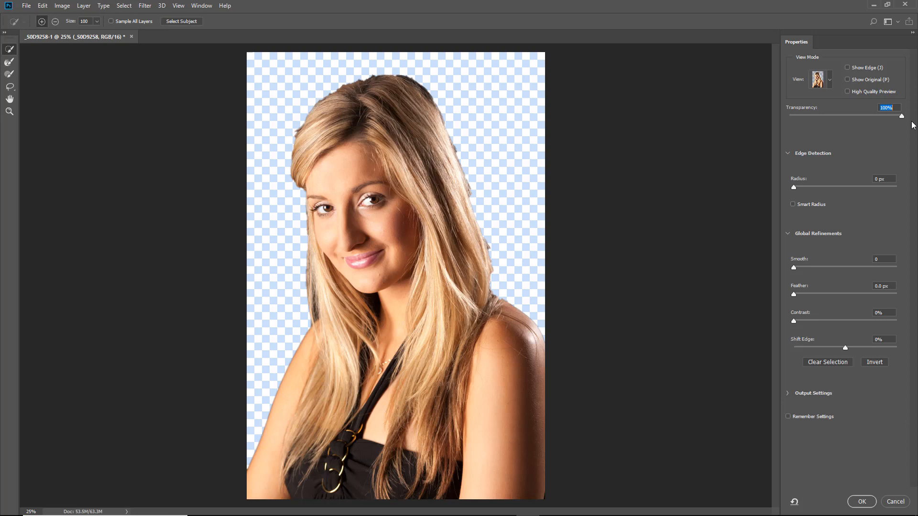
{"action": "left_click_drag", "start_coordinate": [913, 125], "coordinate": [845, 128]}
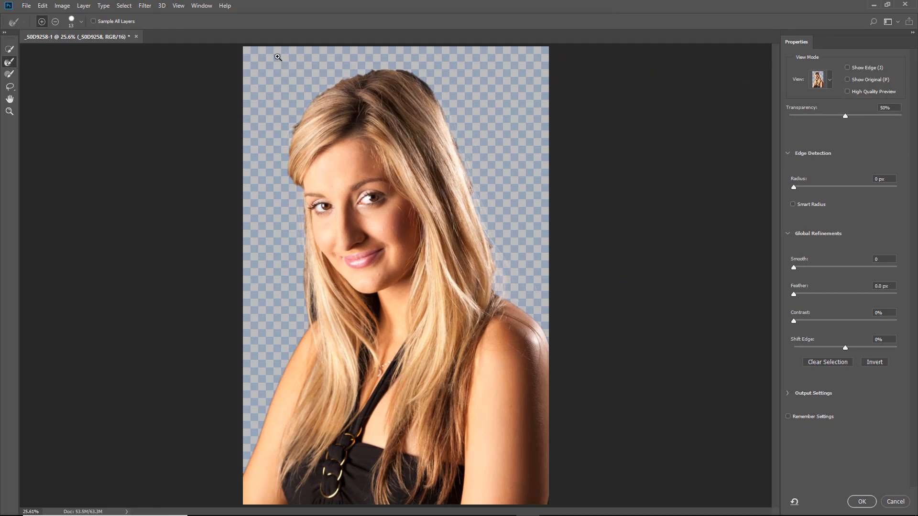
Refine the selection around the crown of the head with the Refine Edge Brush at size 300 to recover flyaway hairs
{"action": "left_click_drag", "start_coordinate": [267, 55], "coordinate": [471, 232]}
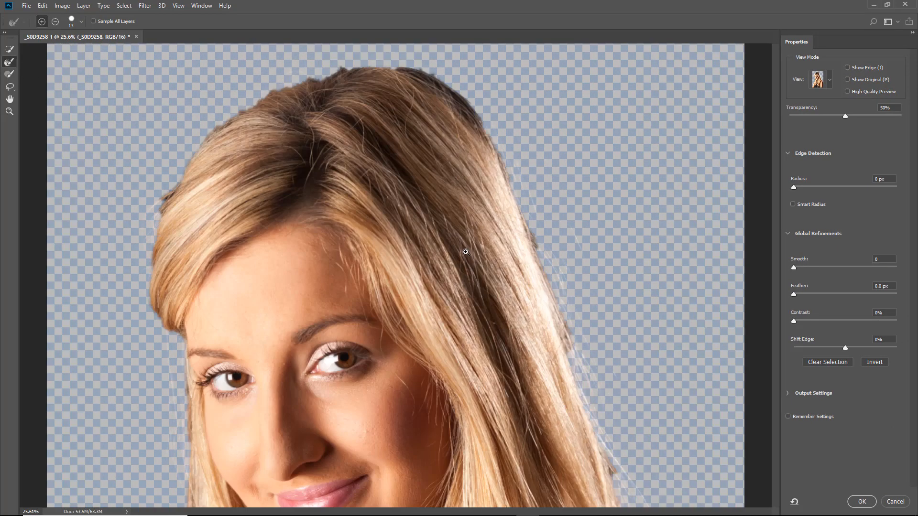
{"action": "left_click_drag", "start_coordinate": [249, 228], "coordinate": [300, 266]}
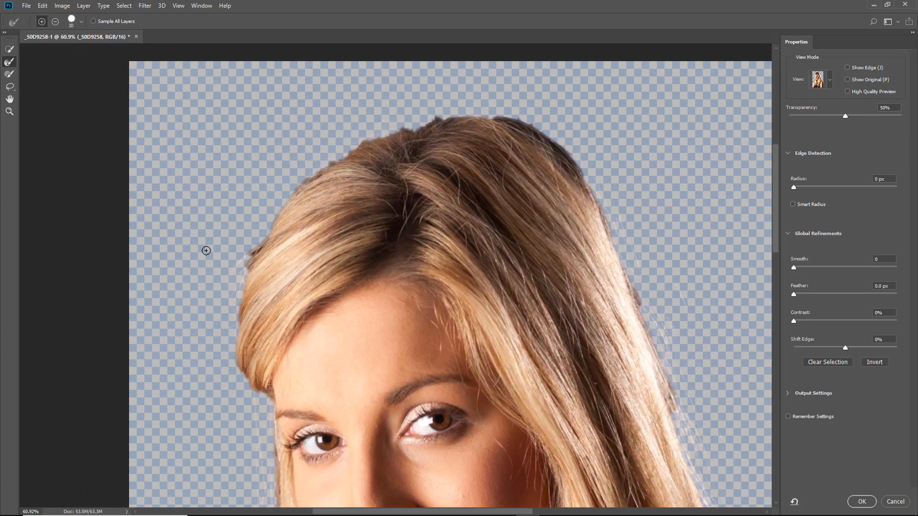
{"action": "key", "text": "bracketright"}
{"action": "key", "text": "bracketright"}
{"action": "key", "text": "bracketright"}
{"action": "key", "text": "bracketright"}
{"action": "key", "text": "bracketright"}
{"action": "key", "text": "bracketright"}
{"action": "key", "text": "bracketright"}
{"action": "key", "text": "bracketright"}
{"action": "key", "text": "bracketright"}
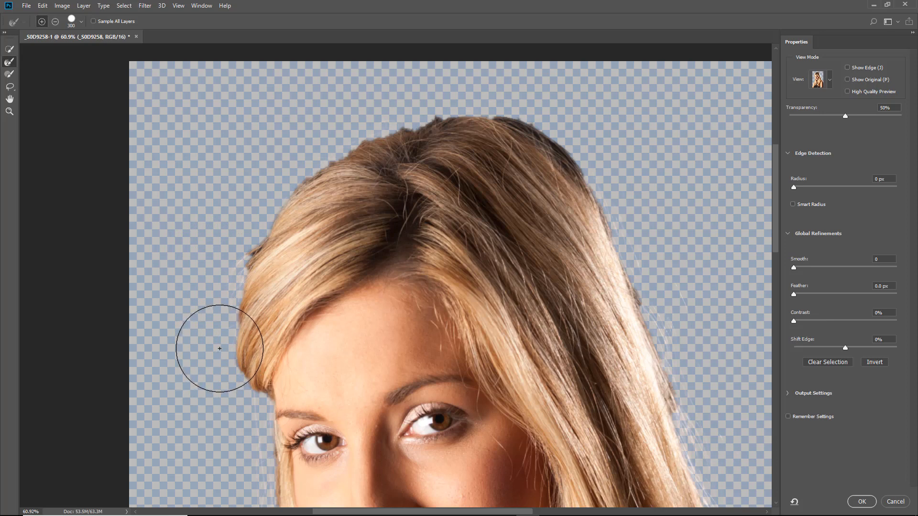
{"action": "mouse_move", "coordinate": [219, 349]}
{"action": "left_mouse_down"}
{"action": "mouse_move", "coordinate": [204, 336]}
{"action": "mouse_move", "coordinate": [214, 341]}
{"action": "mouse_move", "coordinate": [227, 287]}
{"action": "mouse_move", "coordinate": [284, 188]}
{"action": "mouse_move", "coordinate": [334, 139]}
{"action": "mouse_move", "coordinate": [387, 116]}
{"action": "mouse_move", "coordinate": [451, 98]}
{"action": "mouse_move", "coordinate": [532, 105]}
{"action": "mouse_move", "coordinate": [585, 134]}
{"action": "mouse_move", "coordinate": [642, 199]}
{"action": "left_mouse_up"}
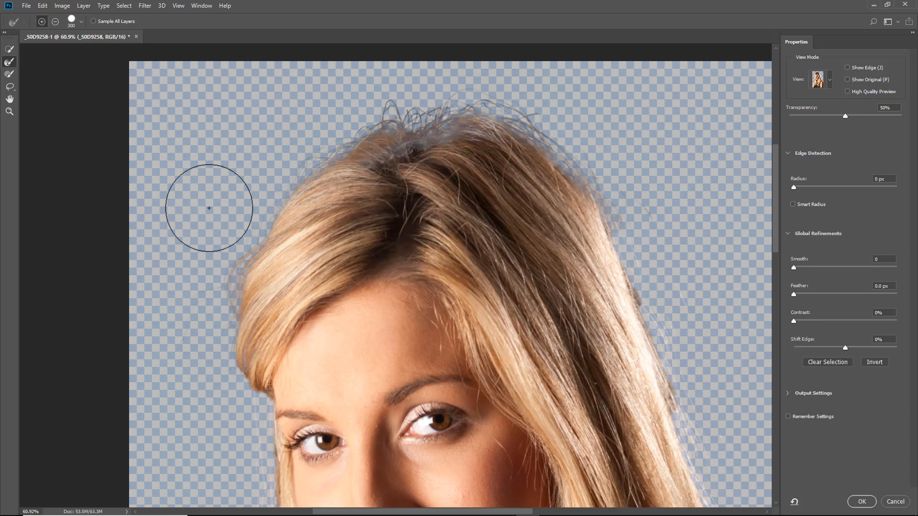
Paint the semi-transparent area inside the crown back into the selection using the Brush tool at size 40
{"action": "left_click", "coordinate": [10, 74]}
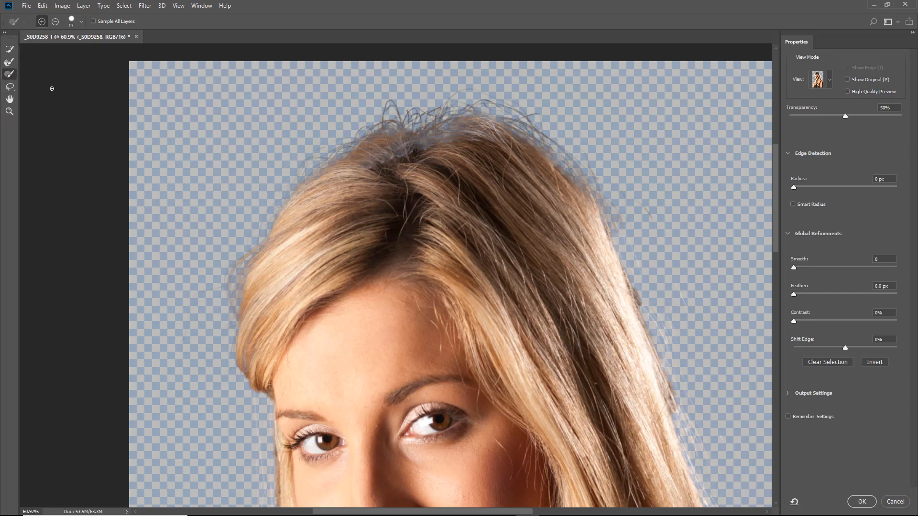
{"action": "key", "text": "bracketright"}
{"action": "key", "text": "bracketright"}
{"action": "key", "text": "bracketright"}
{"action": "mouse_move", "coordinate": [380, 162]}
{"action": "left_mouse_down"}
{"action": "mouse_move", "coordinate": [436, 150]}
{"action": "mouse_move", "coordinate": [396, 149]}
{"action": "mouse_move", "coordinate": [364, 165]}
{"action": "mouse_move", "coordinate": [390, 143]}
{"action": "mouse_move", "coordinate": [466, 128]}
{"action": "mouse_move", "coordinate": [446, 138]}
{"action": "mouse_move", "coordinate": [485, 130]}
{"action": "mouse_move", "coordinate": [493, 139]}
{"action": "mouse_move", "coordinate": [437, 145]}
{"action": "mouse_move", "coordinate": [477, 128]}
{"action": "mouse_move", "coordinate": [508, 146]}
{"action": "mouse_move", "coordinate": [468, 144]}
{"action": "mouse_move", "coordinate": [509, 161]}
{"action": "left_mouse_up"}
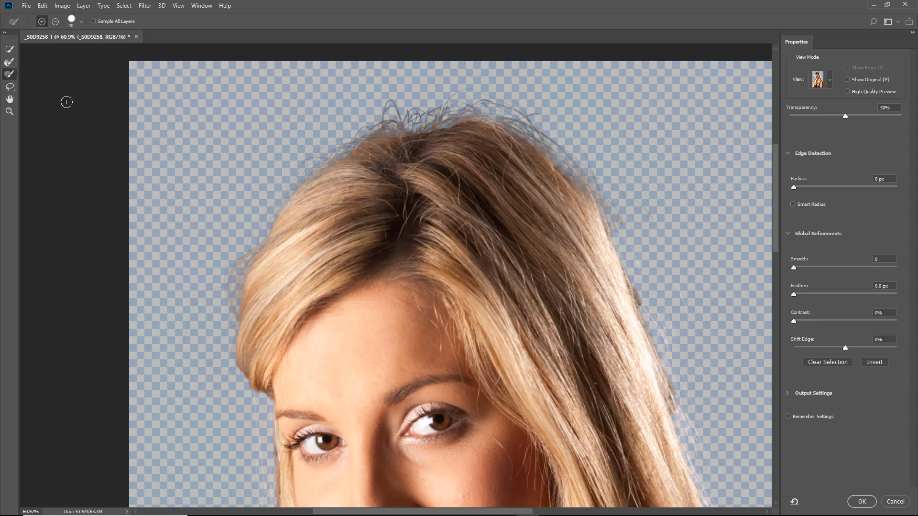
Refine the right-hand outer hair edge from the head down to the shoulder with the Refine Edge Brush at size 300
{"action": "left_click", "coordinate": [8, 62]}
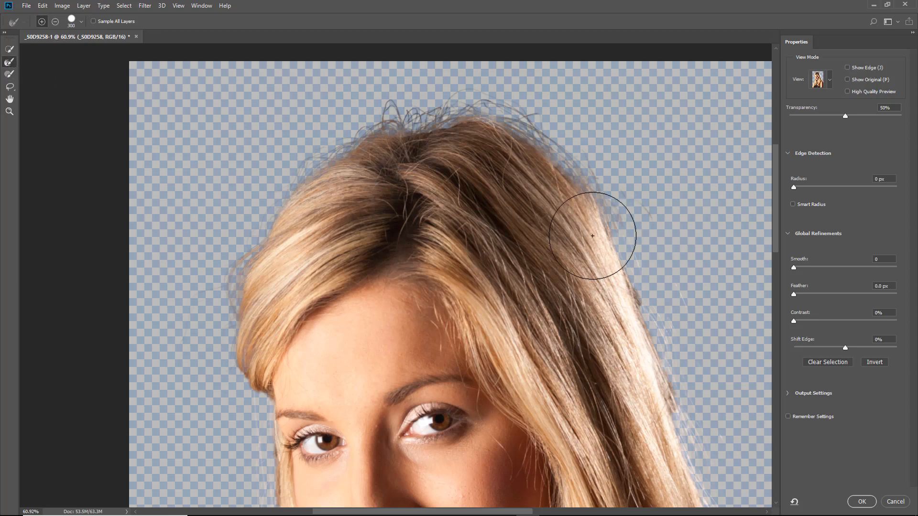
{"action": "mouse_move", "coordinate": [542, 248]}
{"action": "left_mouse_down"}
{"action": "mouse_move", "coordinate": [510, 250]}
{"action": "mouse_move", "coordinate": [297, 168]}
{"action": "left_mouse_up"}
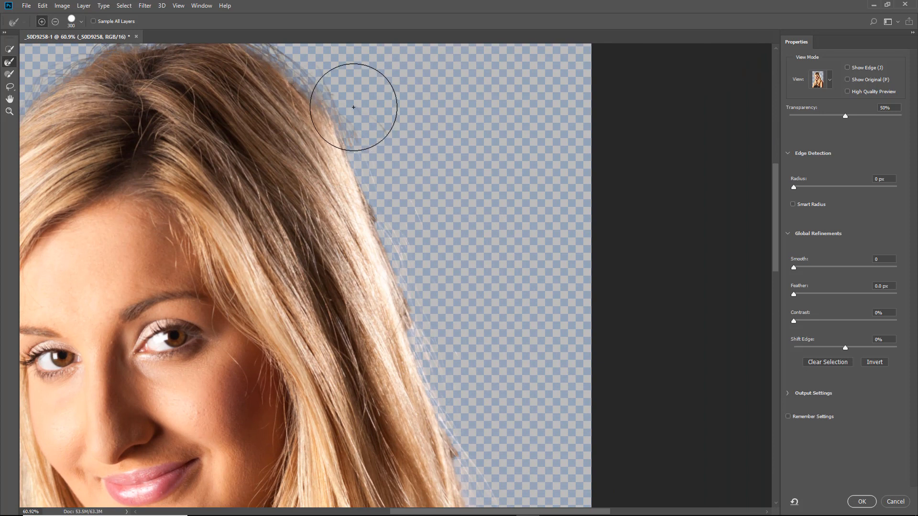
{"action": "mouse_move", "coordinate": [363, 165]}
{"action": "left_mouse_down"}
{"action": "mouse_move", "coordinate": [418, 256]}
{"action": "mouse_move", "coordinate": [453, 403]}
{"action": "left_mouse_up"}
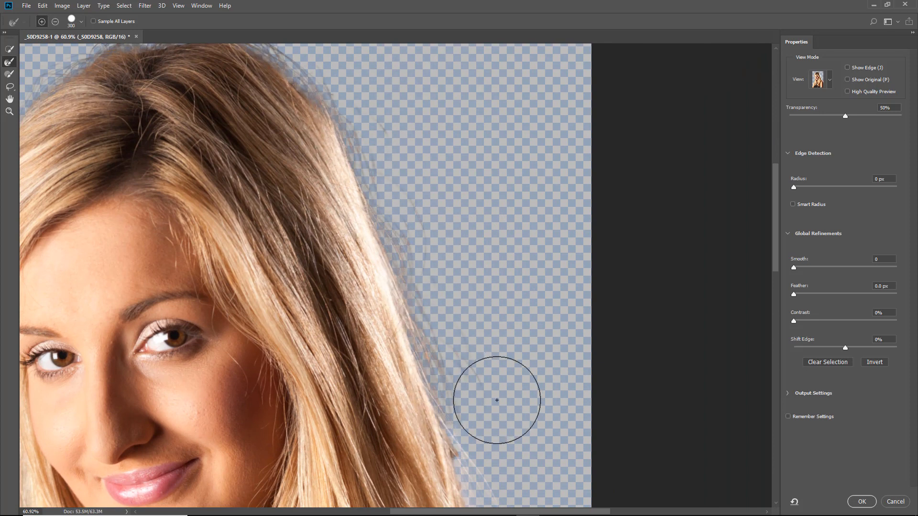
{"action": "mouse_move", "coordinate": [510, 386]}
{"action": "left_mouse_down"}
{"action": "mouse_move", "coordinate": [510, 184]}
{"action": "mouse_move", "coordinate": [496, 131]}
{"action": "mouse_move", "coordinate": [461, 188]}
{"action": "mouse_move", "coordinate": [467, 281]}
{"action": "mouse_move", "coordinate": [488, 324]}
{"action": "left_mouse_up"}
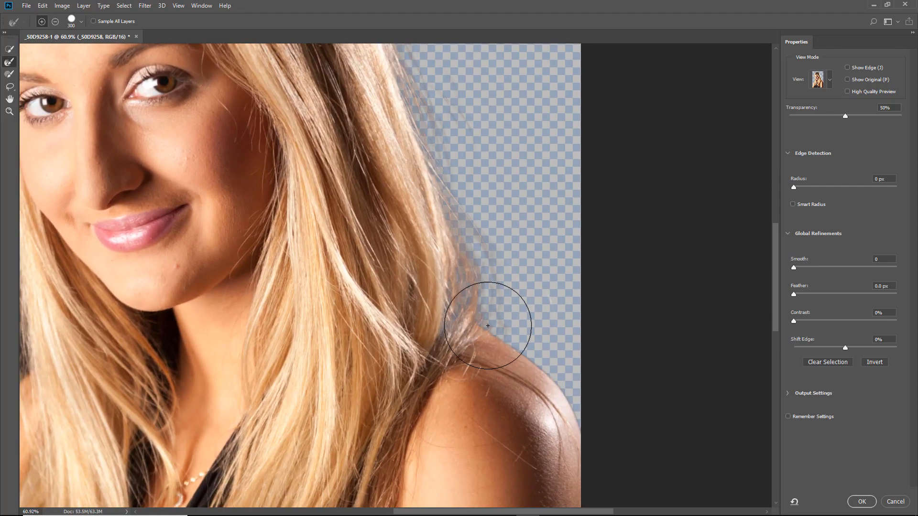
{"action": "left_click_drag", "start_coordinate": [454, 173], "coordinate": [467, 131]}
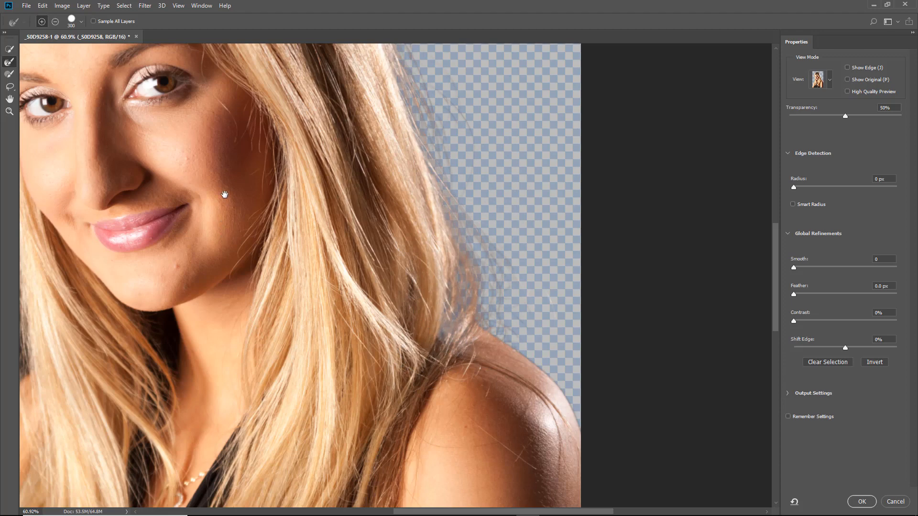
Refine the left-hand hair edge from the fringe down past the face with the Refine Edge Brush
{"action": "left_click_drag", "start_coordinate": [190, 119], "coordinate": [371, 408]}
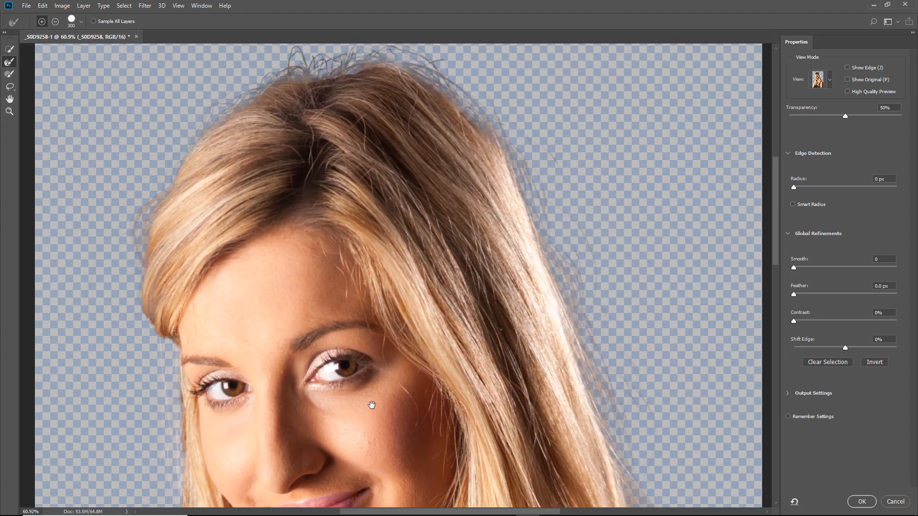
{"action": "mouse_move", "coordinate": [241, 175]}
{"action": "left_mouse_down"}
{"action": "mouse_move", "coordinate": [365, 147]}
{"action": "mouse_move", "coordinate": [410, 97]}
{"action": "left_mouse_up"}
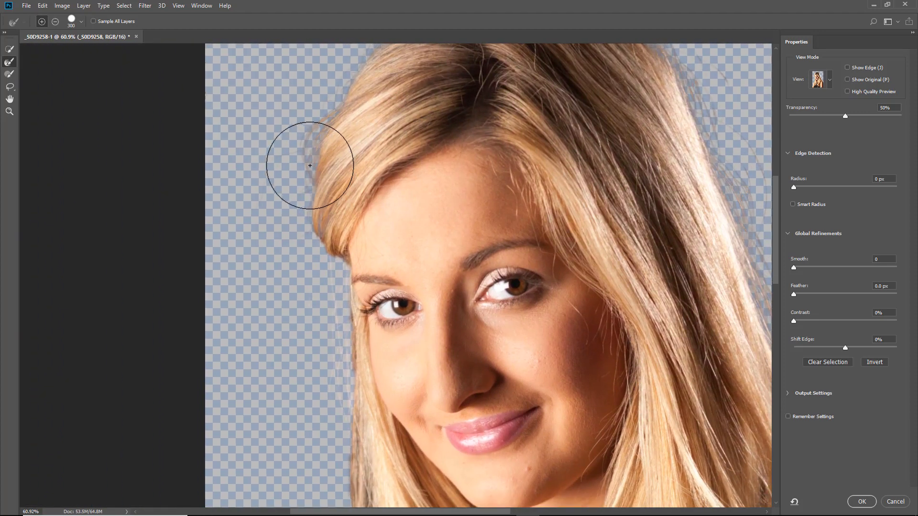
{"action": "mouse_move", "coordinate": [295, 202]}
{"action": "left_mouse_down"}
{"action": "mouse_move", "coordinate": [323, 307]}
{"action": "mouse_move", "coordinate": [322, 467]}
{"action": "mouse_move", "coordinate": [324, 424]}
{"action": "mouse_move", "coordinate": [320, 446]}
{"action": "mouse_move", "coordinate": [242, 194]}
{"action": "mouse_move", "coordinate": [291, 280]}
{"action": "mouse_move", "coordinate": [295, 323]}
{"action": "mouse_move", "coordinate": [286, 327]}
{"action": "left_mouse_up"}
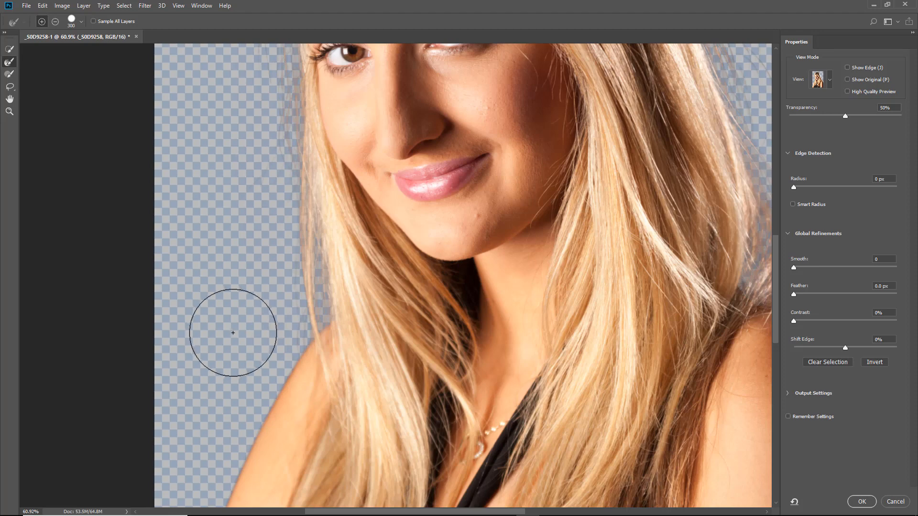
Paint the faded hair where it meets the right-hand shoulder back into the selection with the Brush tool at size 40
{"action": "mouse_move", "coordinate": [416, 187]}
{"action": "left_mouse_down"}
{"action": "mouse_move", "coordinate": [382, 249]}
{"action": "mouse_move", "coordinate": [341, 383]}
{"action": "mouse_move", "coordinate": [223, 203]}
{"action": "left_mouse_up"}
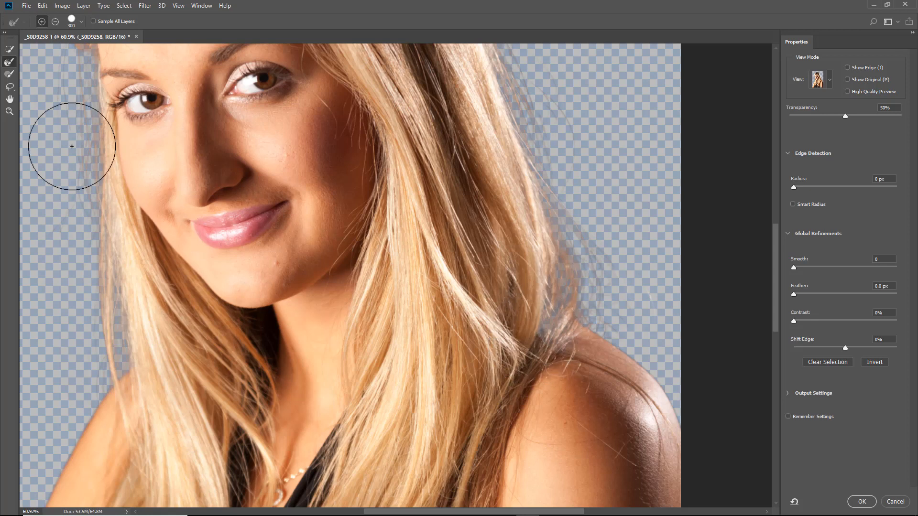
{"action": "left_click", "coordinate": [9, 74]}
{"action": "key", "text": "r"}
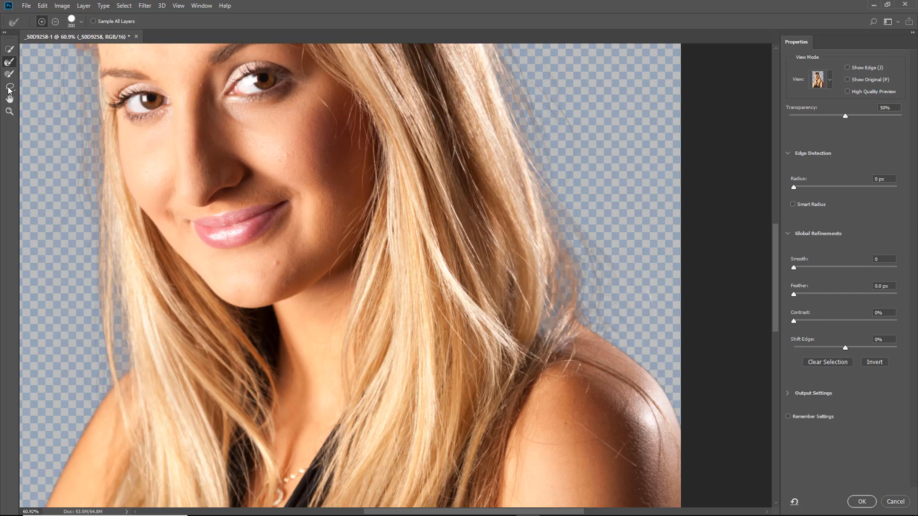
{"action": "left_click", "coordinate": [9, 74]}
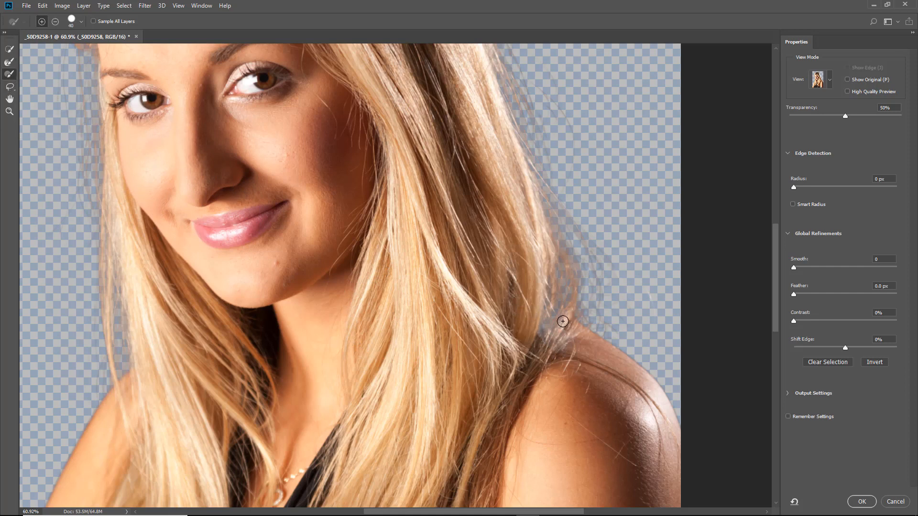
{"action": "mouse_move", "coordinate": [554, 311]}
{"action": "left_mouse_down"}
{"action": "mouse_move", "coordinate": [528, 299]}
{"action": "mouse_move", "coordinate": [553, 317]}
{"action": "mouse_move", "coordinate": [531, 312]}
{"action": "mouse_move", "coordinate": [547, 326]}
{"action": "mouse_move", "coordinate": [513, 327]}
{"action": "mouse_move", "coordinate": [554, 356]}
{"action": "mouse_move", "coordinate": [530, 320]}
{"action": "mouse_move", "coordinate": [534, 306]}
{"action": "mouse_move", "coordinate": [563, 345]}
{"action": "left_mouse_up"}
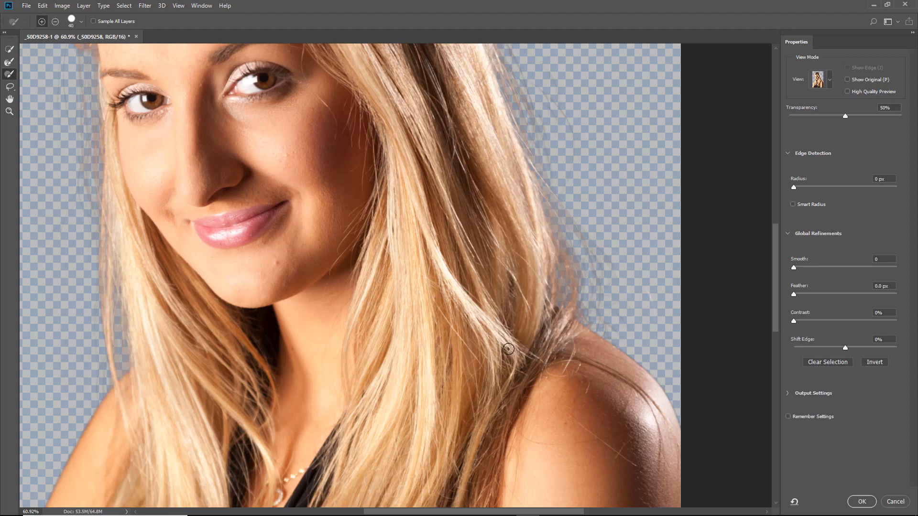
Switch the view mode to On White and compare the whole cut-out at 0% and 100% opacity, ending at 100%
{"action": "key", "text": "ctrl+0"}
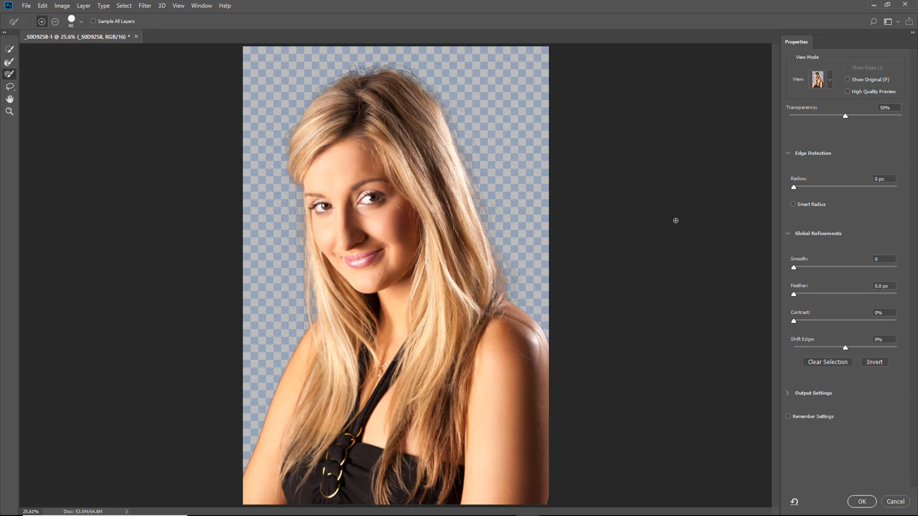
{"action": "left_click", "coordinate": [830, 82]}
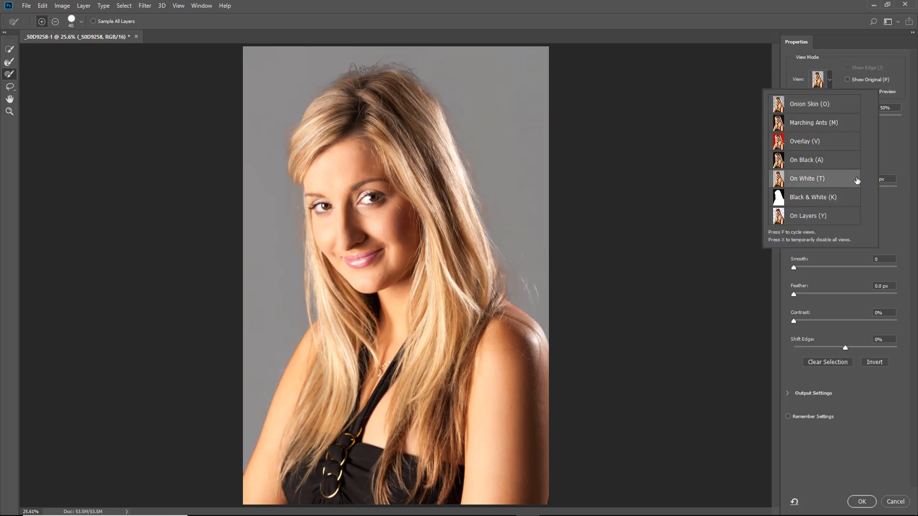
{"action": "left_click", "coordinate": [894, 157]}
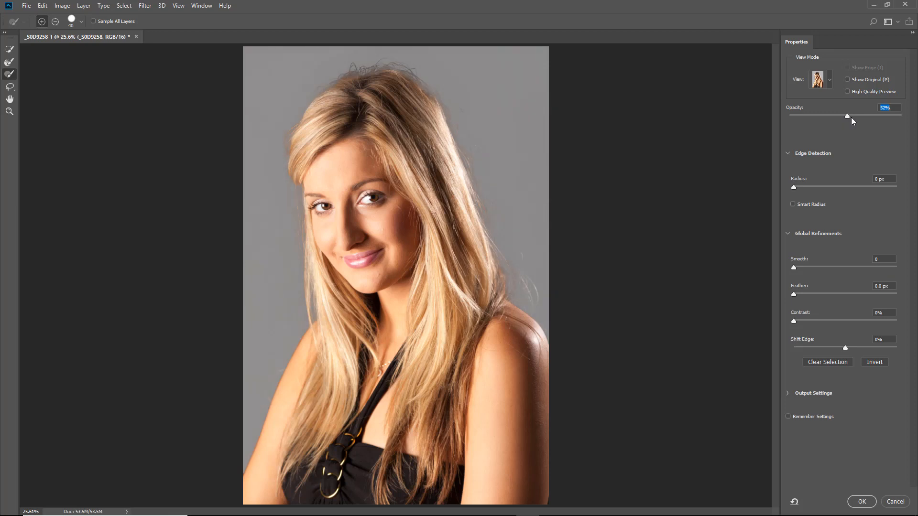
{"action": "left_click_drag", "start_coordinate": [852, 119], "coordinate": [902, 118]}
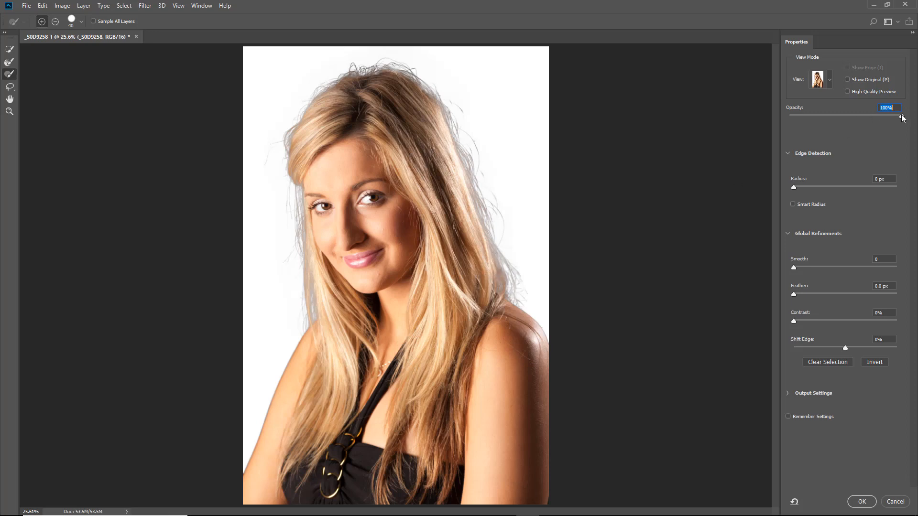
{"action": "left_click_drag", "start_coordinate": [903, 118], "coordinate": [784, 126]}
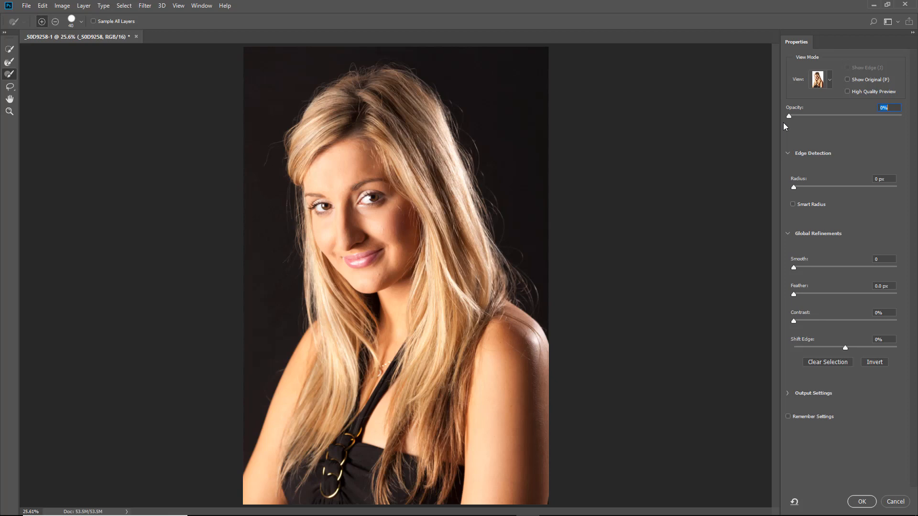
{"action": "left_click_drag", "start_coordinate": [789, 117], "coordinate": [904, 120]}
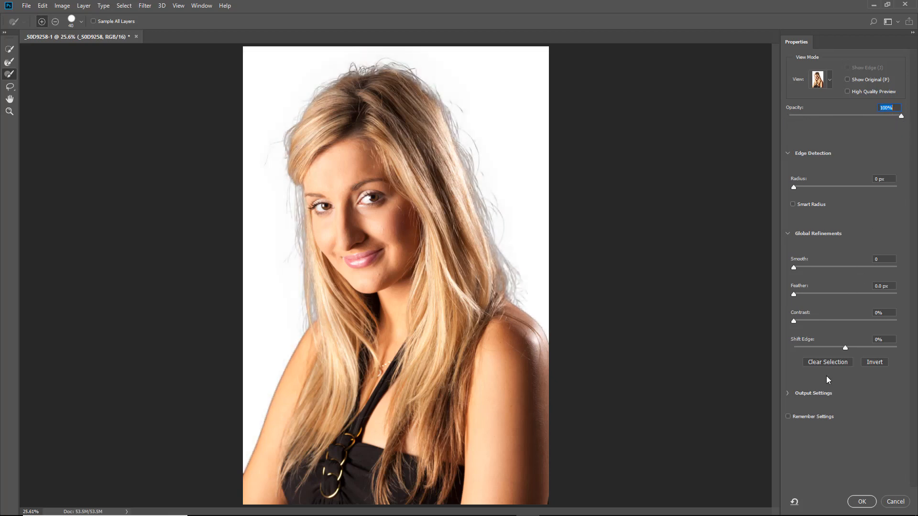
Enable Decontaminate Colors in the output settings to remove the colour fringe
{"action": "left_click", "coordinate": [788, 393]}
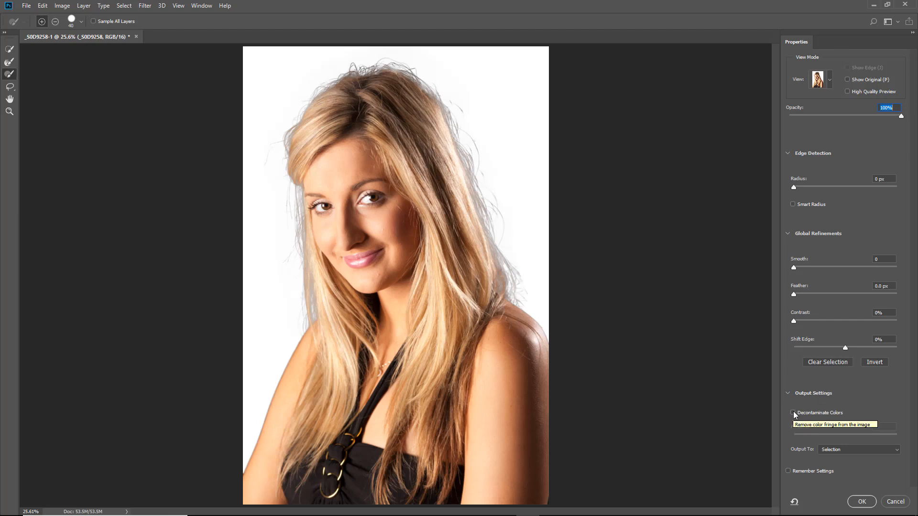
{"action": "left_click", "coordinate": [793, 413]}
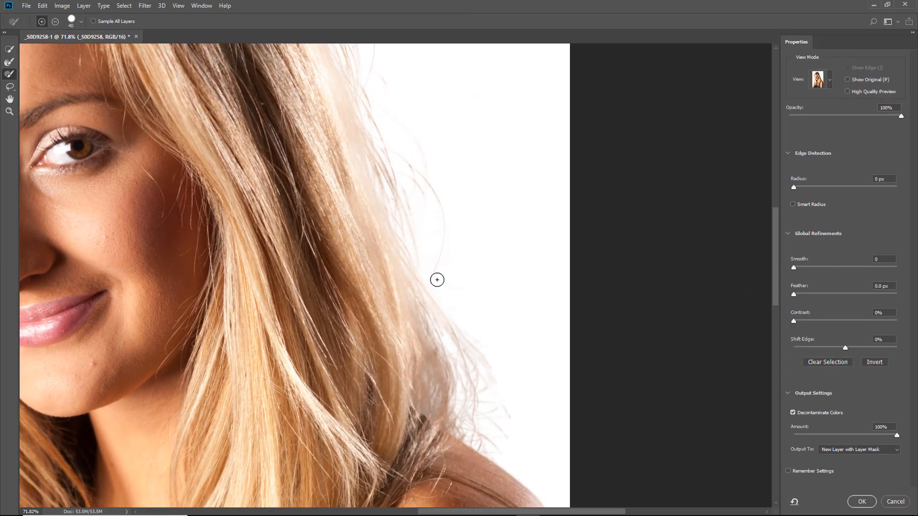
Refine the wispy hair above the right-hand shoulder and beside the face with the Refine Edge Brush at size 125
{"action": "left_click", "coordinate": [10, 62]}
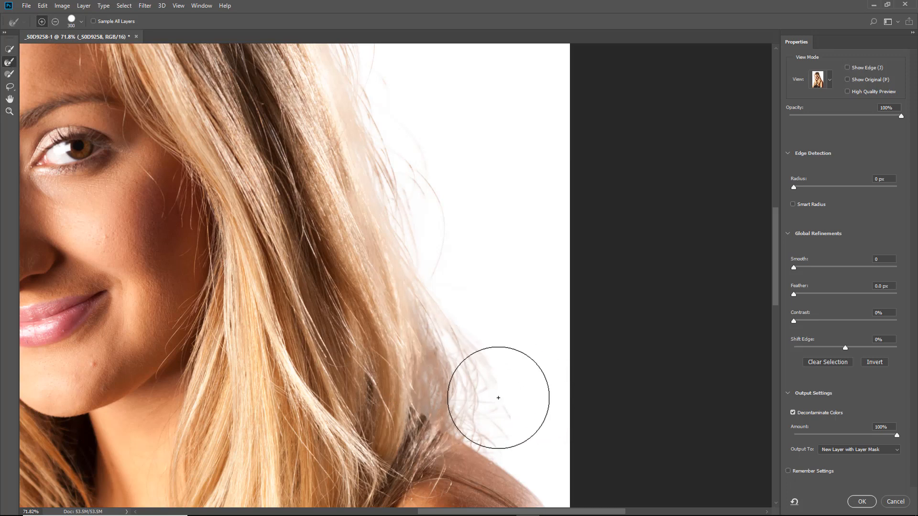
{"action": "key", "text": "bracketleft"}
{"action": "key", "text": "bracketleft"}
{"action": "key", "text": "bracketleft"}
{"action": "key", "text": "bracketleft"}
{"action": "key", "text": "bracketleft"}
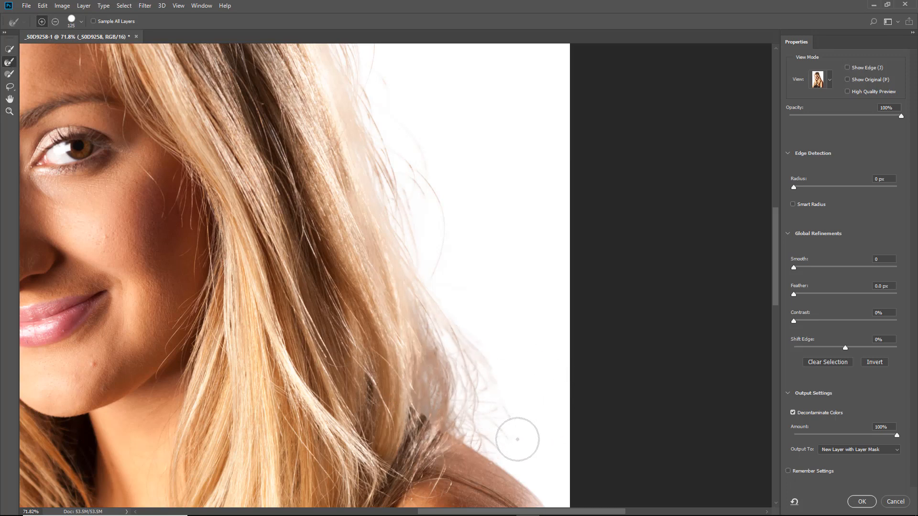
{"action": "mouse_move", "coordinate": [509, 460]}
{"action": "left_mouse_down"}
{"action": "mouse_move", "coordinate": [501, 394]}
{"action": "mouse_move", "coordinate": [464, 344]}
{"action": "mouse_move", "coordinate": [549, 383]}
{"action": "mouse_move", "coordinate": [563, 401]}
{"action": "left_mouse_up"}
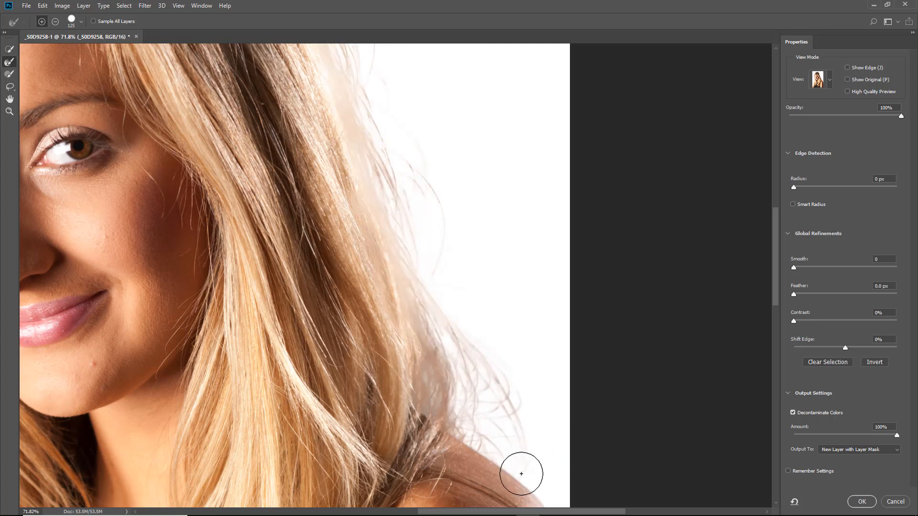
{"action": "mouse_move", "coordinate": [521, 474]}
{"action": "left_mouse_down"}
{"action": "mouse_move", "coordinate": [523, 400]}
{"action": "mouse_move", "coordinate": [580, 446]}
{"action": "left_mouse_up"}
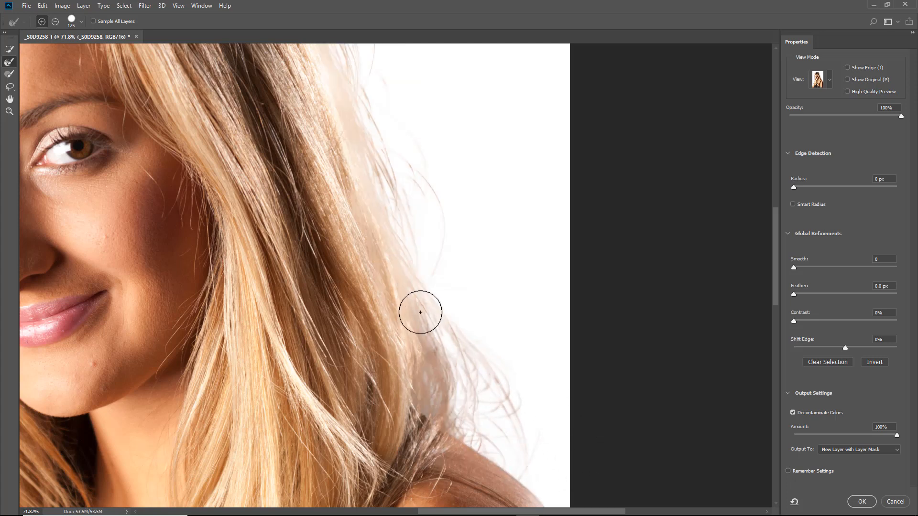
{"action": "mouse_move", "coordinate": [424, 268]}
{"action": "left_mouse_down"}
{"action": "mouse_move", "coordinate": [411, 173]}
{"action": "mouse_move", "coordinate": [356, 96]}
{"action": "mouse_move", "coordinate": [344, 115]}
{"action": "mouse_move", "coordinate": [381, 139]}
{"action": "mouse_move", "coordinate": [379, 111]}
{"action": "mouse_move", "coordinate": [414, 141]}
{"action": "mouse_move", "coordinate": [428, 209]}
{"action": "mouse_move", "coordinate": [486, 229]}
{"action": "left_mouse_up"}
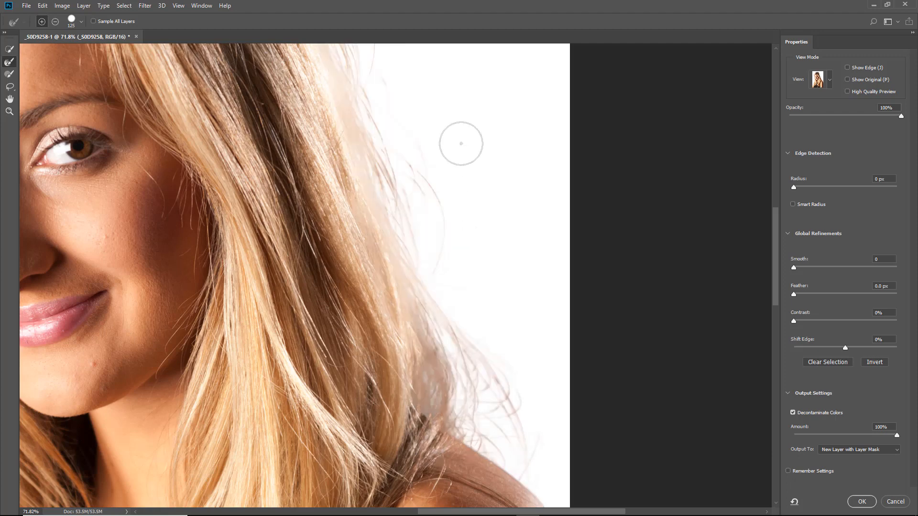
Refine the upper right-hand hair edge with the Refine Edge Brush and check the hair outline along the crown and left-hand side
{"action": "left_click_drag", "start_coordinate": [467, 121], "coordinate": [602, 384]}
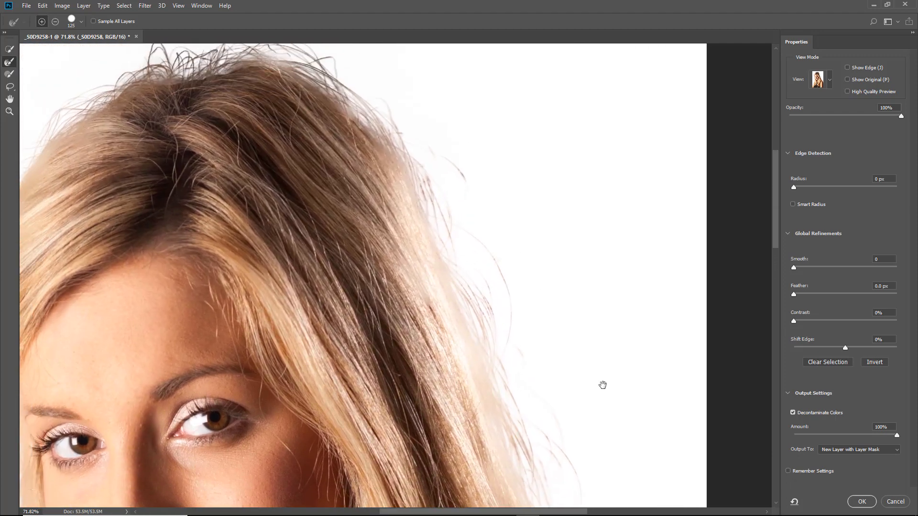
{"action": "mouse_move", "coordinate": [494, 291]}
{"action": "left_mouse_down"}
{"action": "mouse_move", "coordinate": [453, 169]}
{"action": "mouse_move", "coordinate": [429, 137]}
{"action": "mouse_move", "coordinate": [392, 107]}
{"action": "mouse_move", "coordinate": [349, 108]}
{"action": "left_mouse_up"}
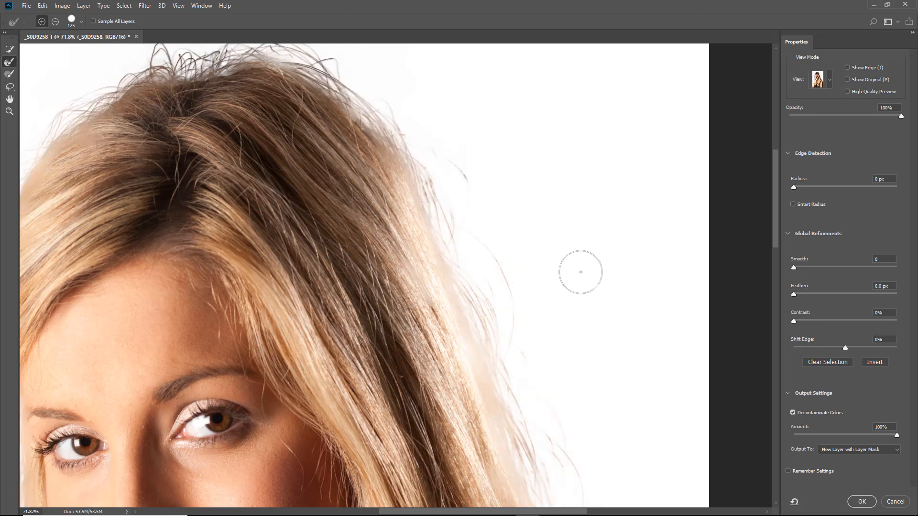
{"action": "mouse_move", "coordinate": [553, 413]}
{"action": "left_mouse_down"}
{"action": "mouse_move", "coordinate": [534, 387]}
{"action": "mouse_move", "coordinate": [475, 358]}
{"action": "left_mouse_up"}
{"action": "left_click_drag", "start_coordinate": [249, 193], "coordinate": [549, 235]}
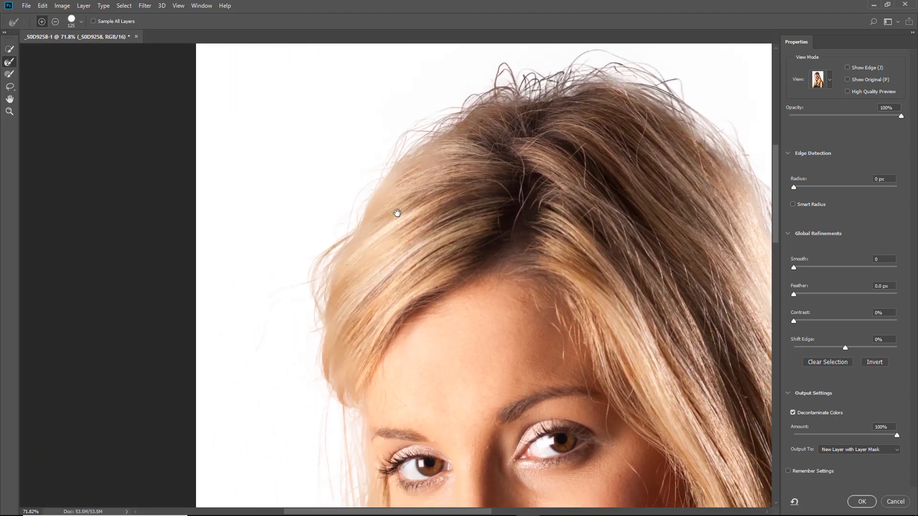
{"action": "left_click_drag", "start_coordinate": [397, 213], "coordinate": [385, 66]}
{"action": "left_click_drag", "start_coordinate": [320, 279], "coordinate": [301, 83]}
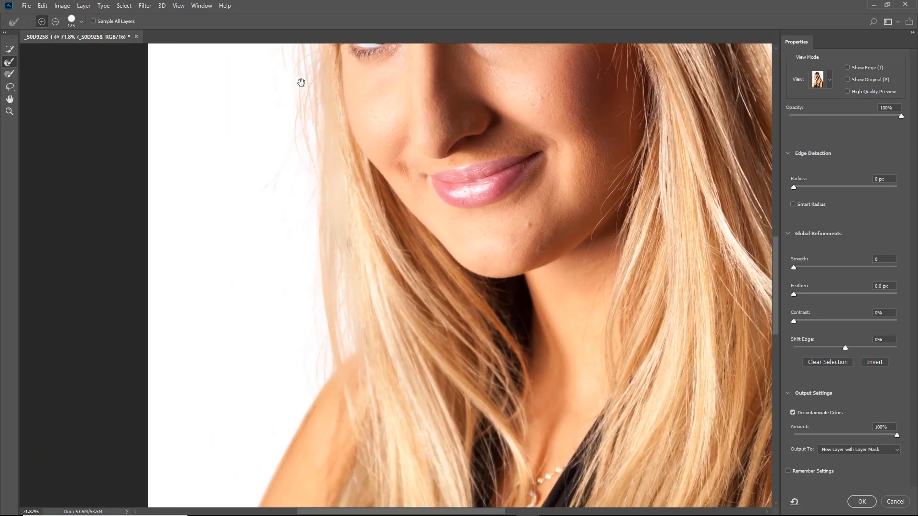
{"action": "left_click_drag", "start_coordinate": [340, 334], "coordinate": [307, 214]}
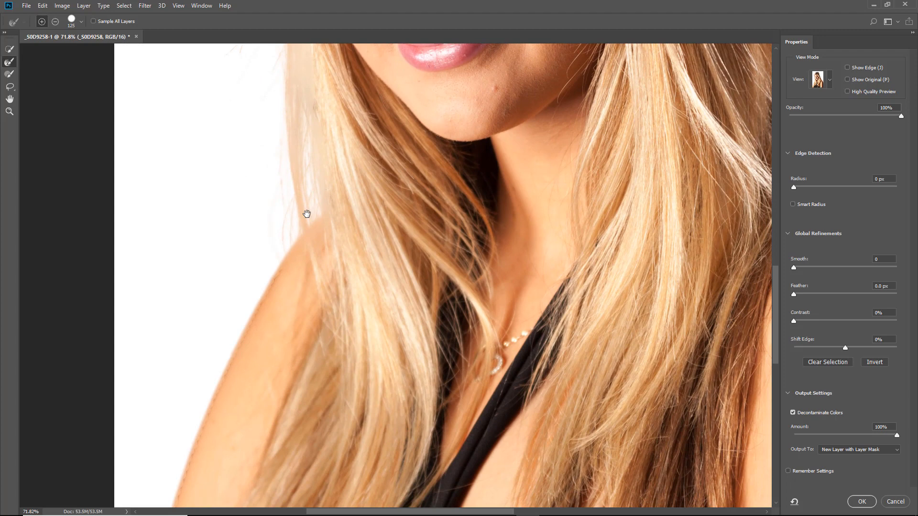
{"action": "key", "text": "ctrl+0"}
{"action": "key", "text": "b"}
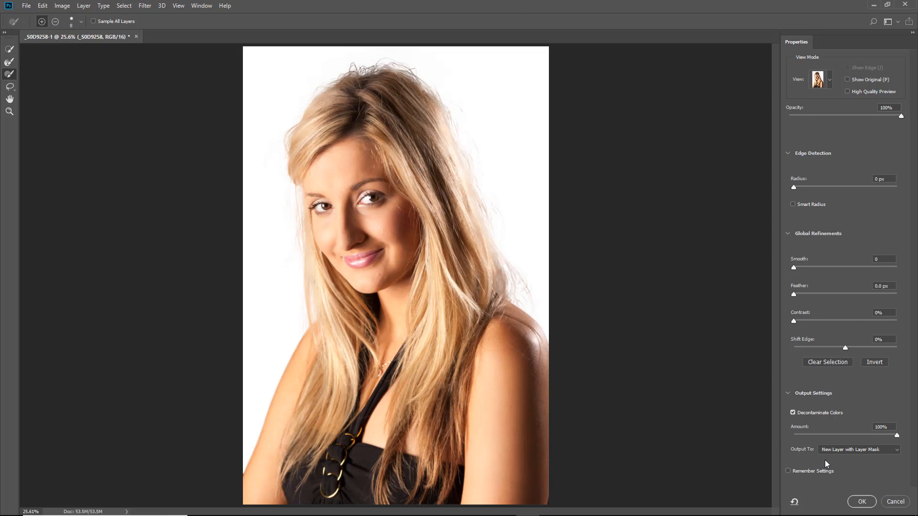
Output the selection to New Layer with Layer Mask and leave Select and Mask
{"action": "left_click", "coordinate": [897, 450]}
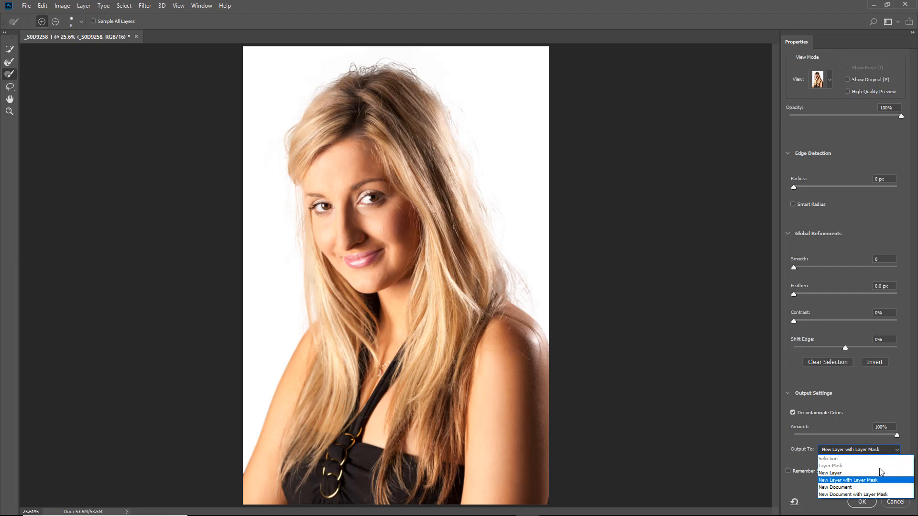
{"action": "left_click", "coordinate": [837, 481]}
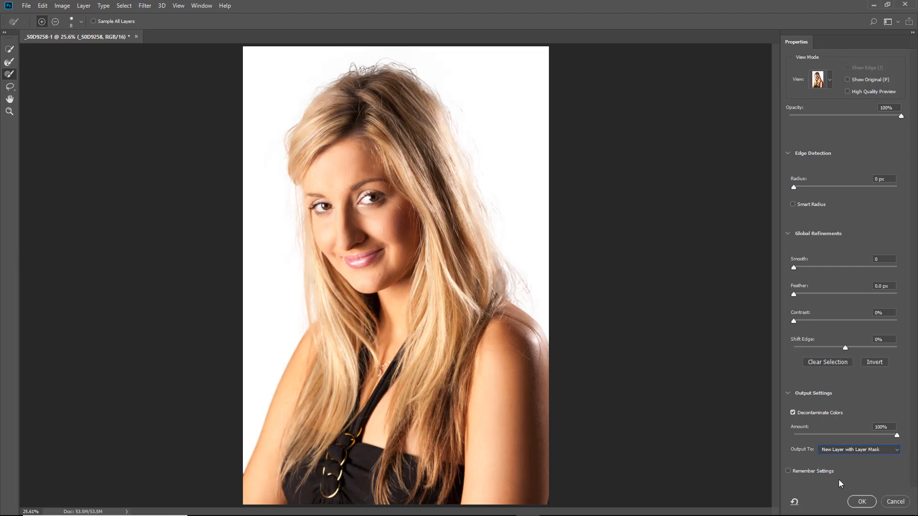
{"action": "left_click", "coordinate": [861, 502]}
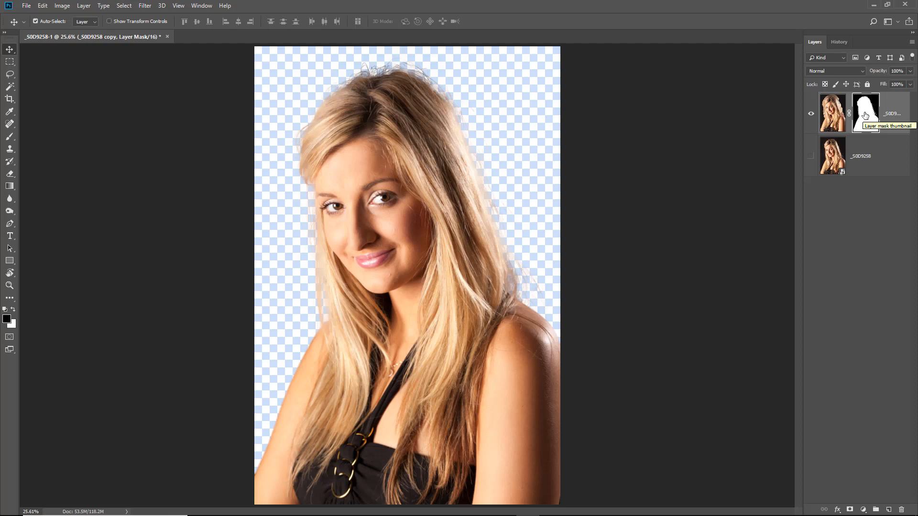
Add a new layer directly below the masked cut-out and fill it with black
{"action": "left_click", "coordinate": [889, 510]}
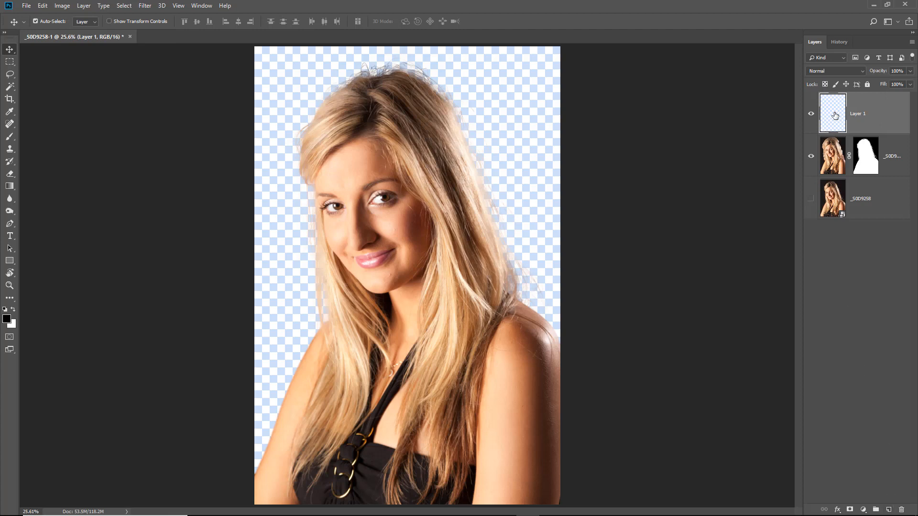
{"action": "left_click_drag", "start_coordinate": [834, 119], "coordinate": [831, 188]}
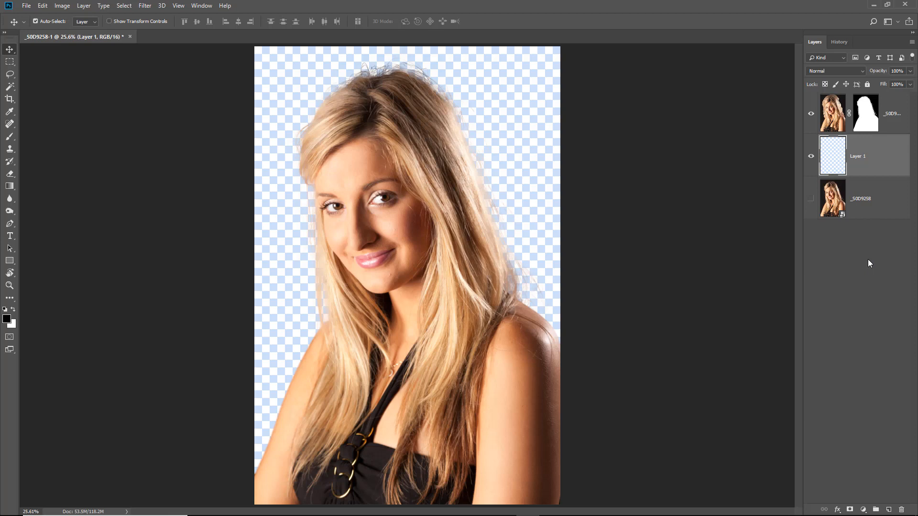
{"action": "key", "text": "alt+BackSpace"}
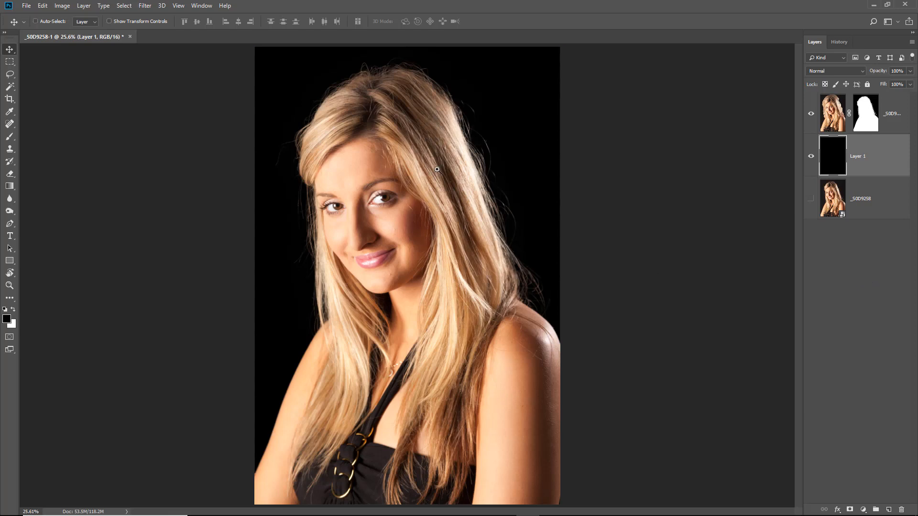
Examine the cut-out's hair edges against the black background from the crown down to both shoulders
{"action": "left_click_drag", "start_coordinate": [433, 109], "coordinate": [645, 382]}
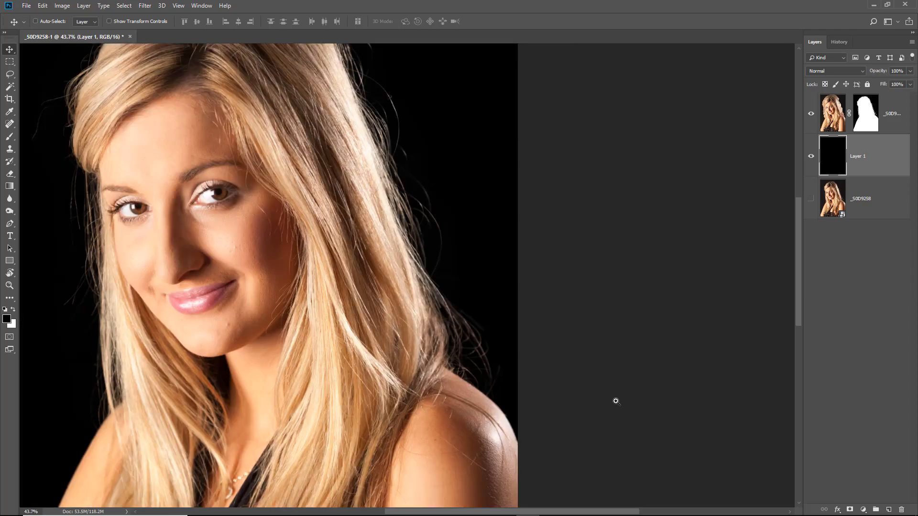
{"action": "left_click_drag", "start_coordinate": [337, 290], "coordinate": [392, 407]}
{"action": "left_click_drag", "start_coordinate": [293, 182], "coordinate": [358, 180]}
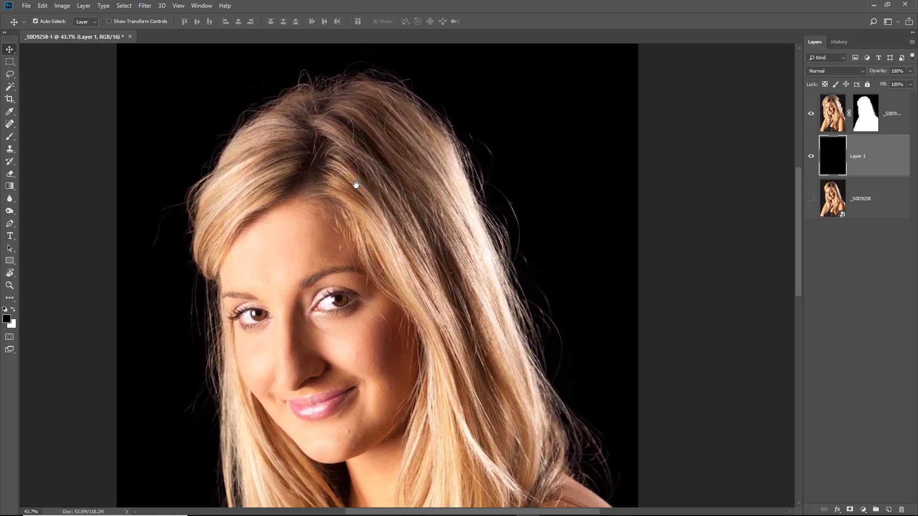
{"action": "left_click_drag", "start_coordinate": [252, 349], "coordinate": [252, 258]}
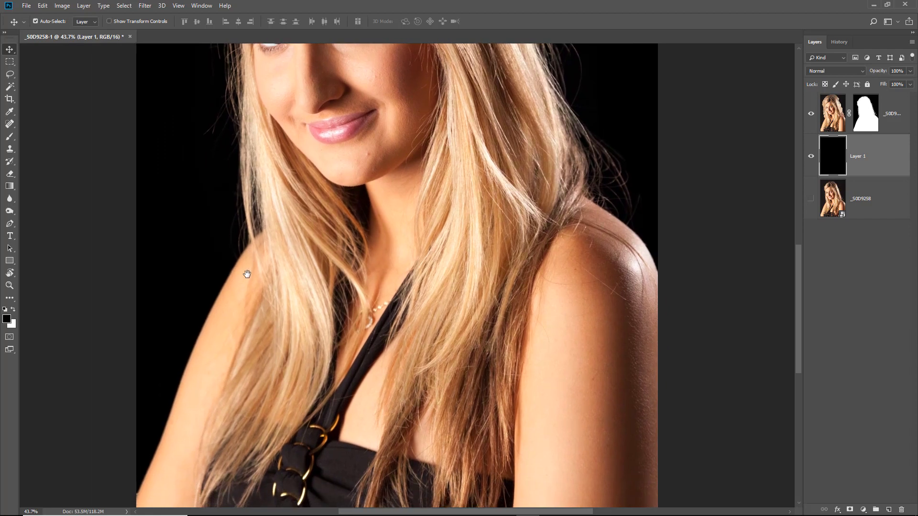
{"action": "key", "text": "ctrl+0"}
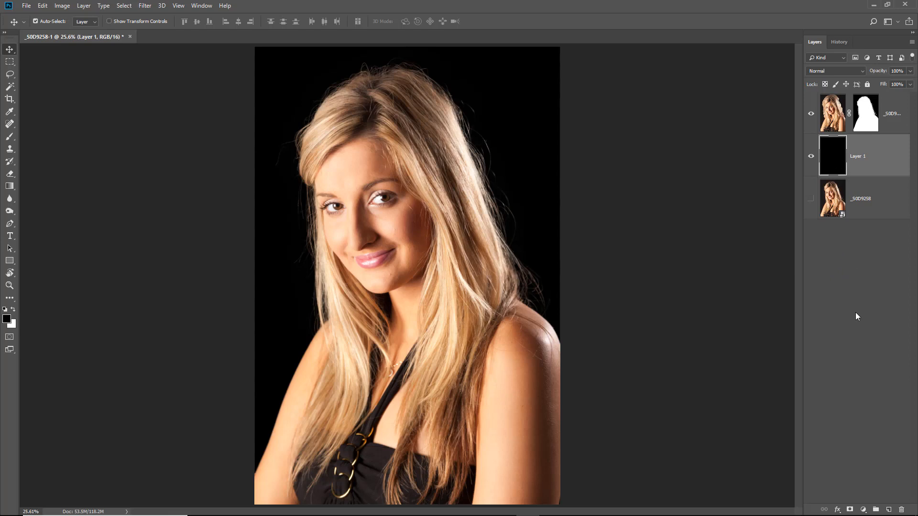
Invert the black background layer to white and check the right-hand hair edge against it
{"action": "key", "text": "ctrl+i"}
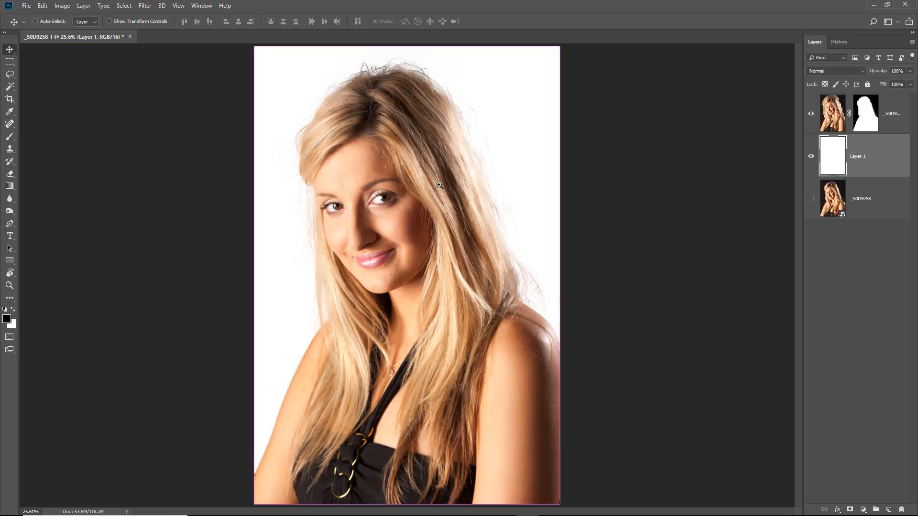
{"action": "left_click_drag", "start_coordinate": [446, 164], "coordinate": [572, 316]}
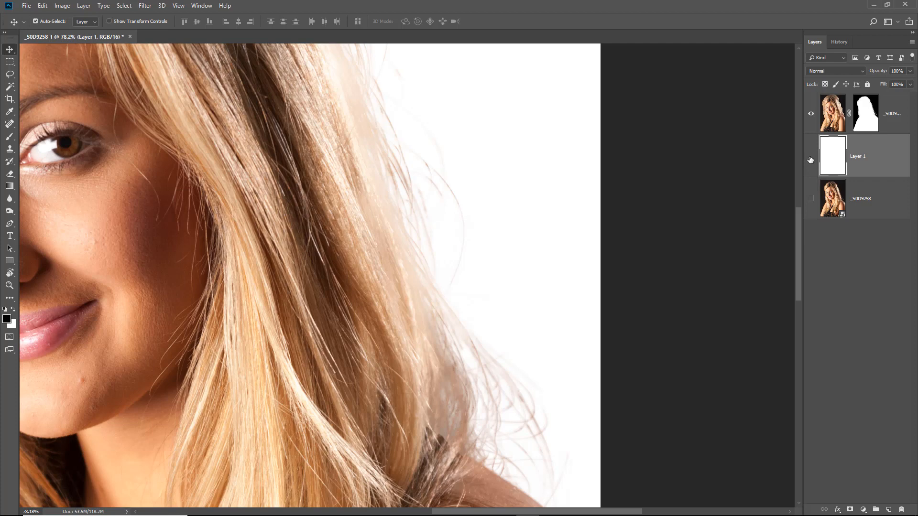
Compare the right-hand hair with the original photo by hiding the cut-out and white layers, ending with all three layers visible
{"action": "left_click", "coordinate": [811, 155]}
{"action": "left_click", "coordinate": [810, 113]}
{"action": "left_click", "coordinate": [811, 199]}
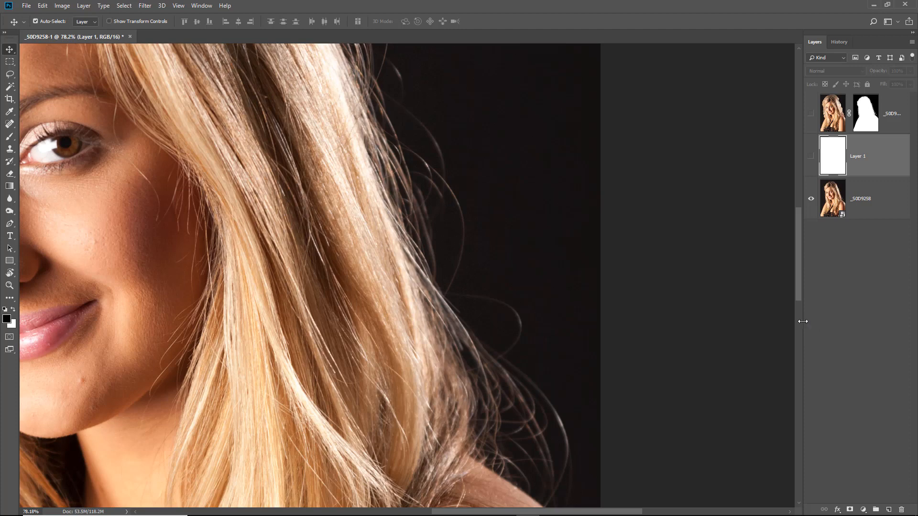
{"action": "left_click", "coordinate": [811, 156]}
{"action": "left_click", "coordinate": [811, 114]}
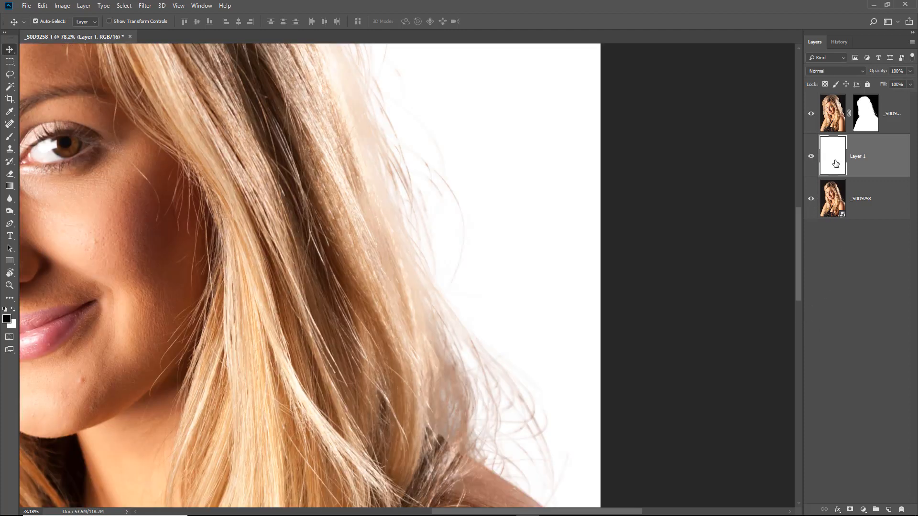
Refill the background layer with black and then with a dark grey picked as the foreground colour
{"action": "key", "text": "alt+BackSpace"}
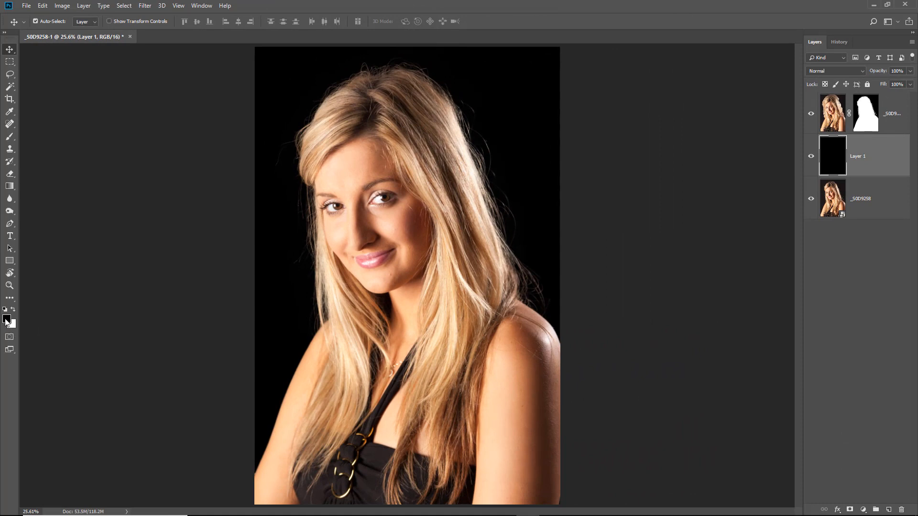
{"action": "left_click", "coordinate": [7, 320]}
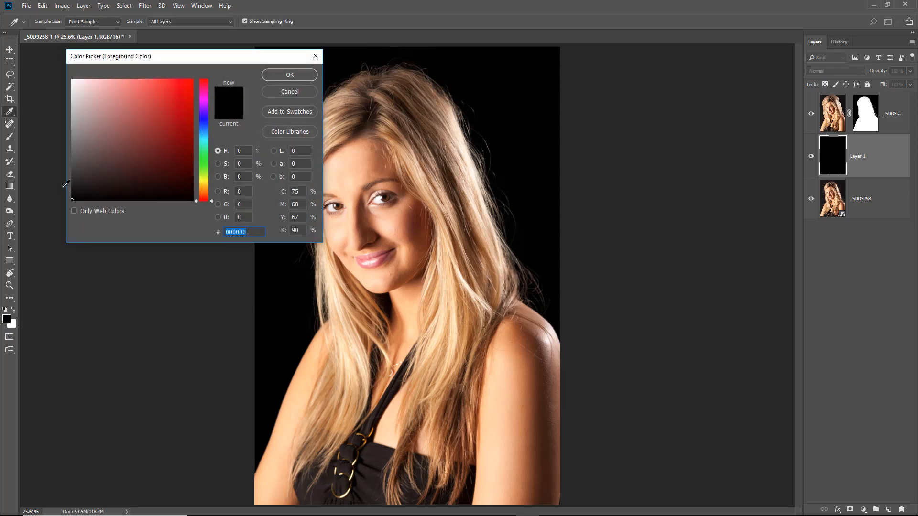
{"action": "left_click_drag", "start_coordinate": [72, 159], "coordinate": [73, 163]}
{"action": "left_click", "coordinate": [287, 76]}
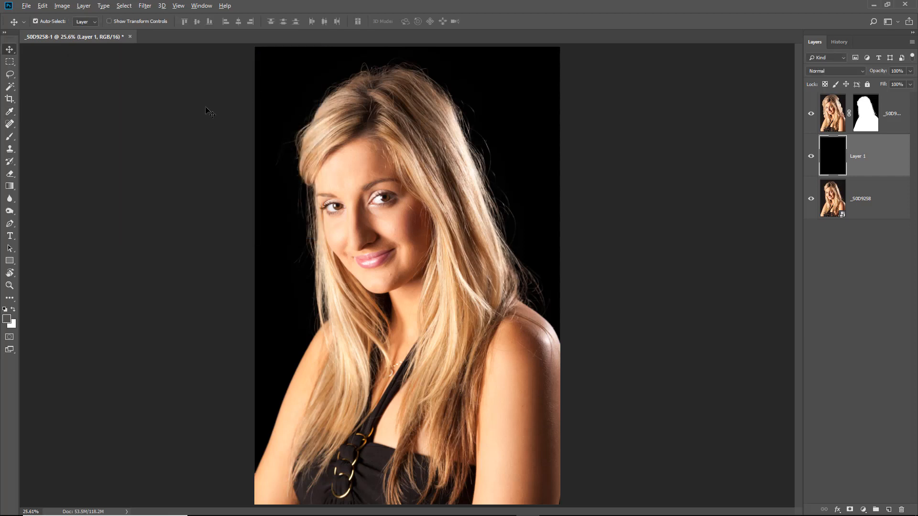
{"action": "key", "text": "alt+BackSpace"}
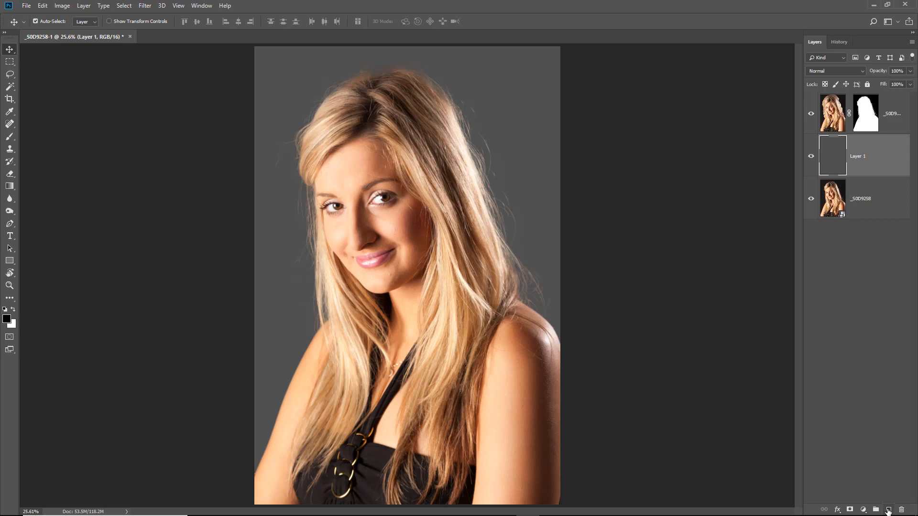
Add a new layer above the grey background and darken its upper part with a black-to-transparent linear gradient
{"action": "left_click", "coordinate": [889, 509]}
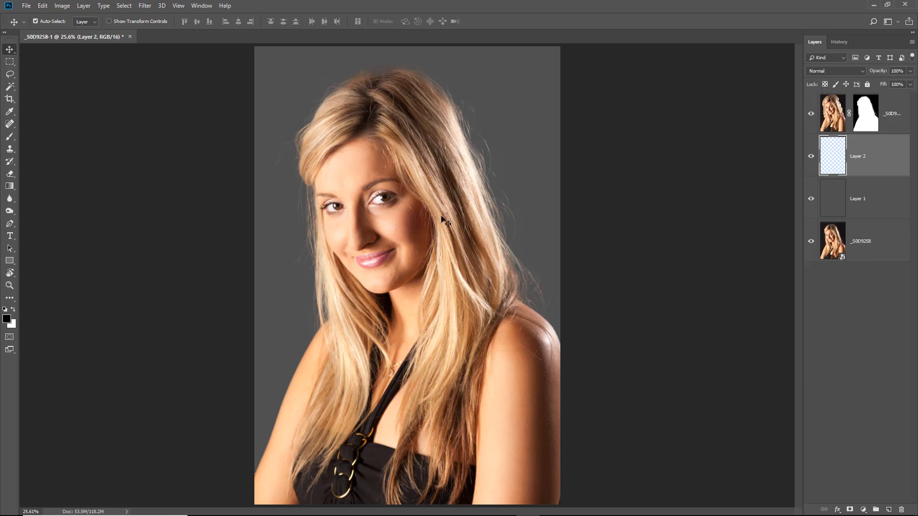
{"action": "left_click", "coordinate": [324, 289], "text": "ctrl+alt"}
{"action": "left_click", "coordinate": [330, 292], "text": "ctrl+alt"}
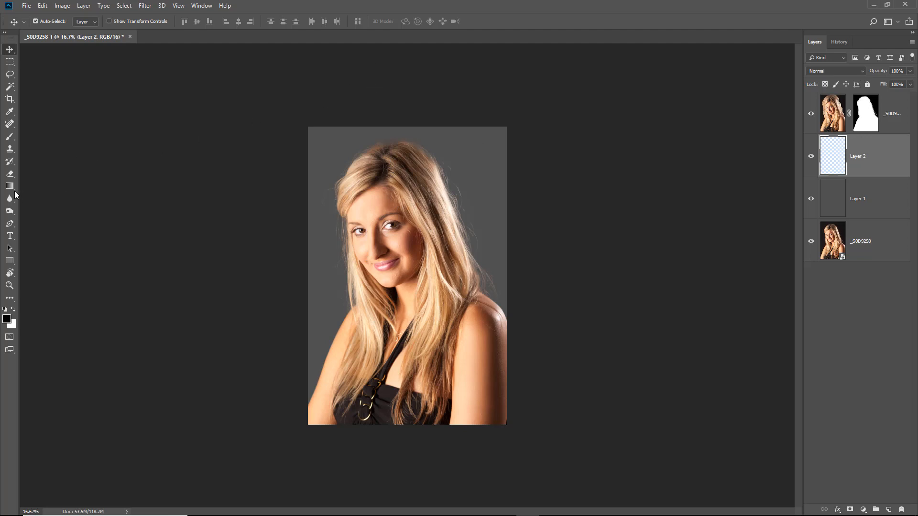
{"action": "left_click_drag", "start_coordinate": [10, 187], "coordinate": [41, 186]}
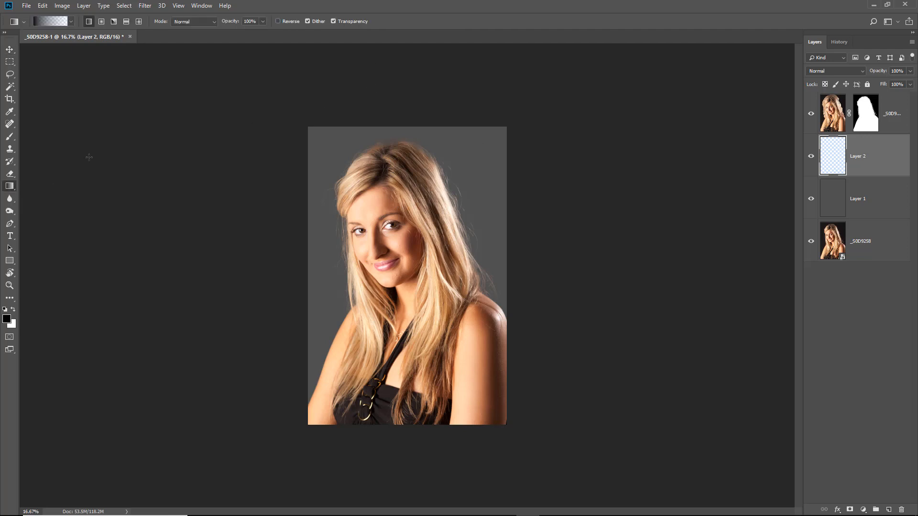
{"action": "left_click", "coordinate": [71, 22]}
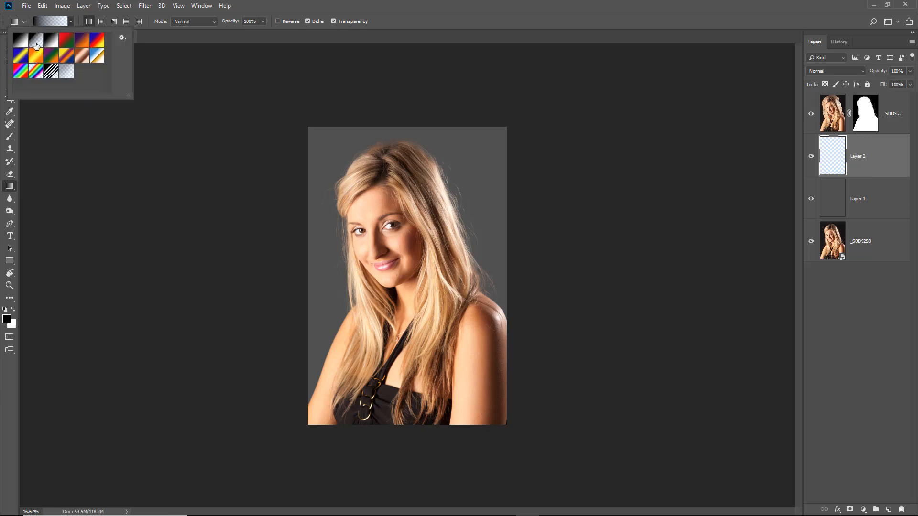
{"action": "left_click", "coordinate": [146, 40]}
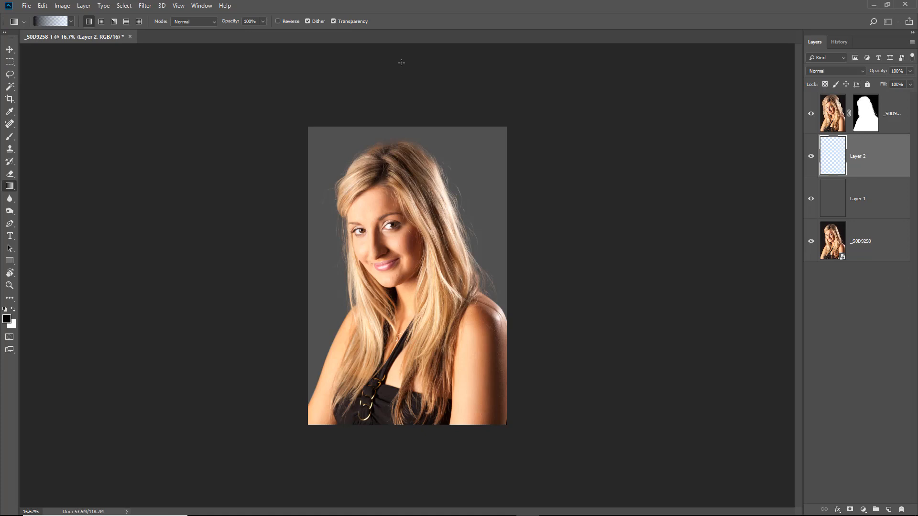
{"action": "left_click_drag", "start_coordinate": [397, 62], "coordinate": [397, 249]}
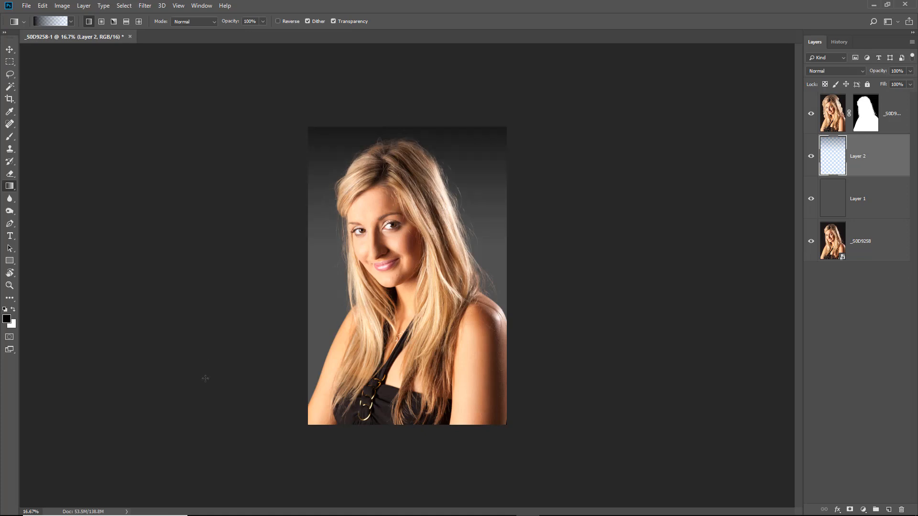
Darken the lower-left corner and both side edges of the backdrop with more black-to-transparent gradients drawn inward
{"action": "left_click_drag", "start_coordinate": [215, 452], "coordinate": [352, 347]}
{"action": "left_click_drag", "start_coordinate": [198, 268], "coordinate": [337, 265]}
{"action": "left_click_drag", "start_coordinate": [542, 273], "coordinate": [609, 273]}
{"action": "left_click_drag", "start_coordinate": [495, 268], "coordinate": [463, 258]}
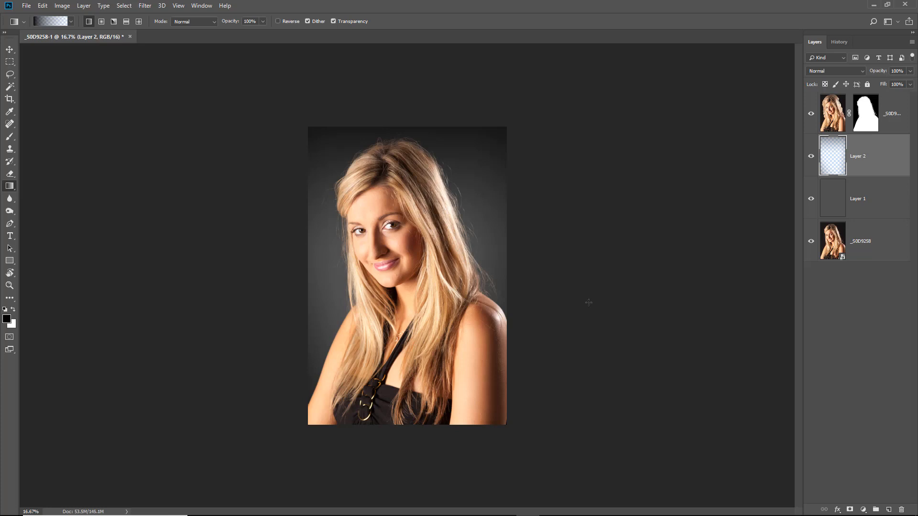
{"action": "key", "text": "ctrl+0"}
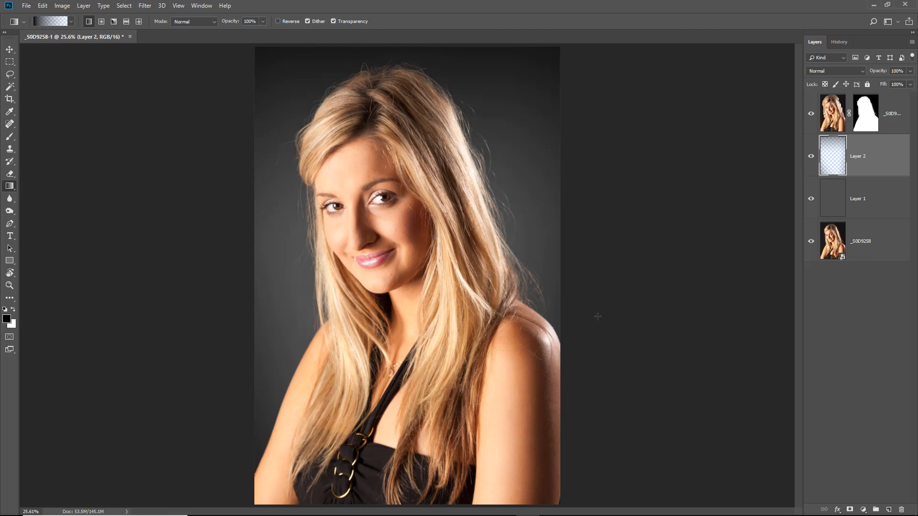
Merge the gradient layer and the plain grey layer into a single background layer
{"action": "left_click", "coordinate": [868, 198], "text": "shift"}
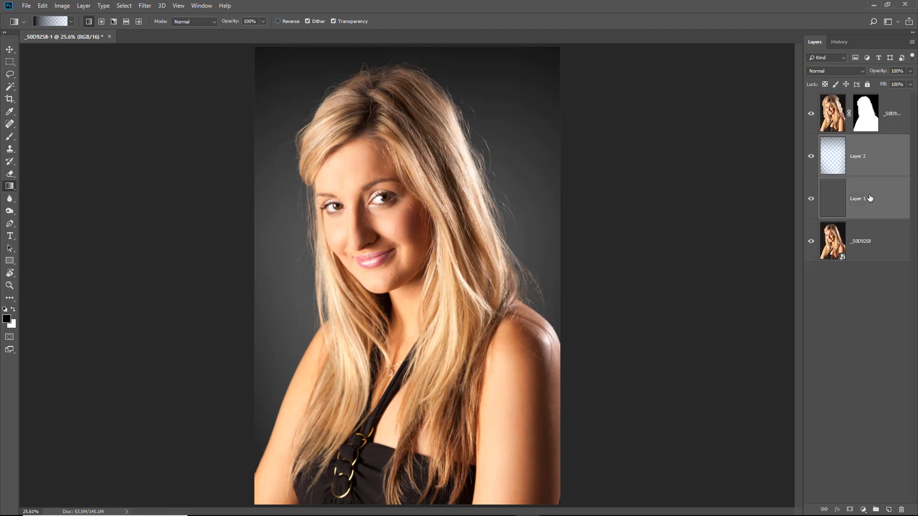
{"action": "right_click", "coordinate": [874, 190]}
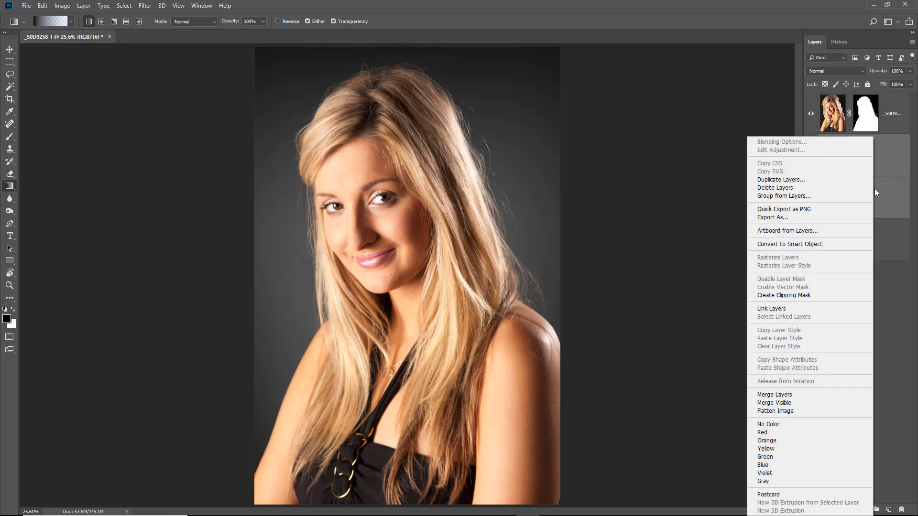
{"action": "left_click", "coordinate": [775, 396]}
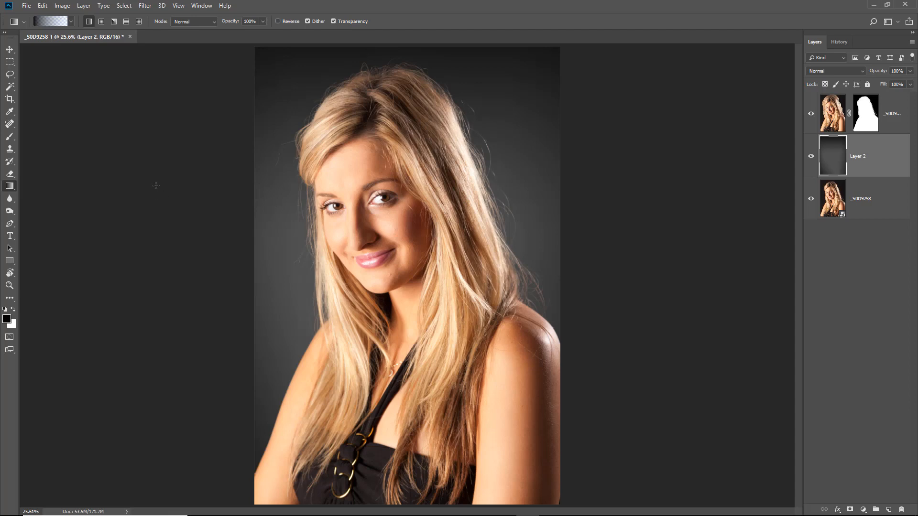
Try tinting the merged grey background with Hue/Saturation, using Colorize, saturation 51 and various hues including blue at 204
{"action": "left_click", "coordinate": [62, 6]}
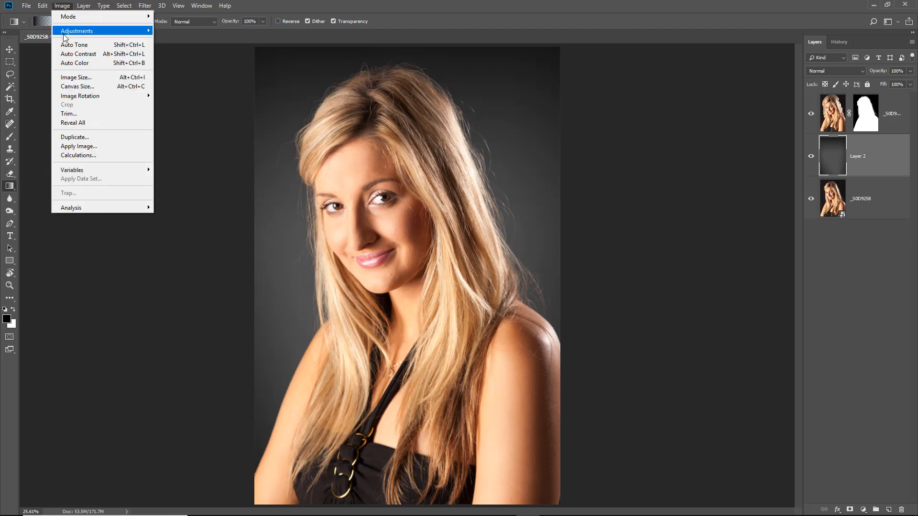
{"action": "mouse_move", "coordinate": [66, 33]}
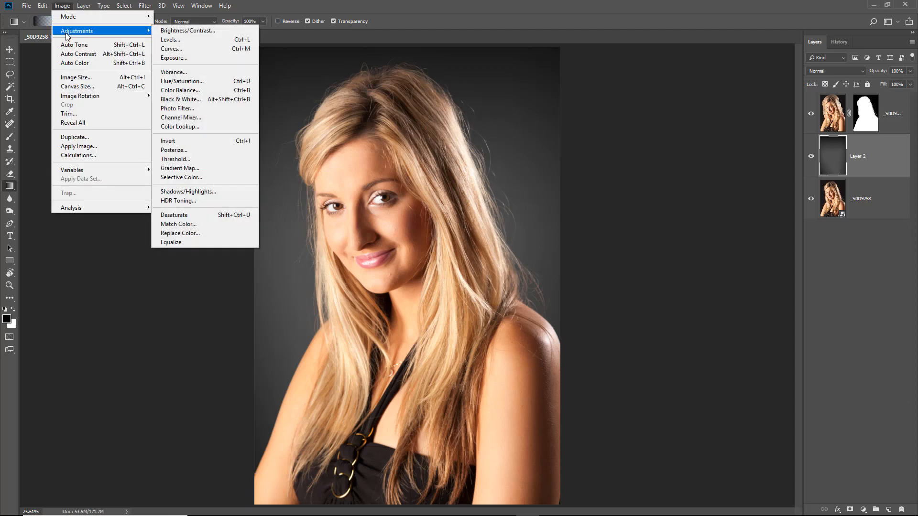
{"action": "left_click", "coordinate": [173, 84]}
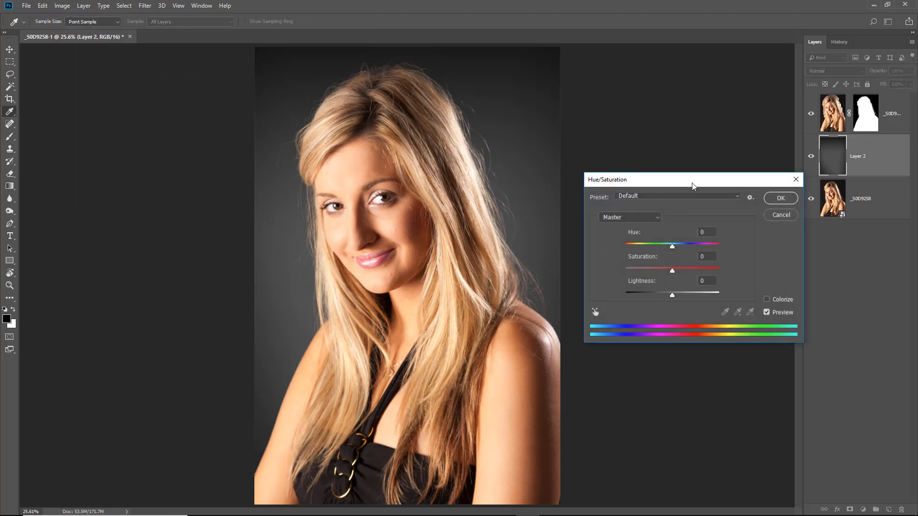
{"action": "left_click_drag", "start_coordinate": [692, 182], "coordinate": [678, 208]}
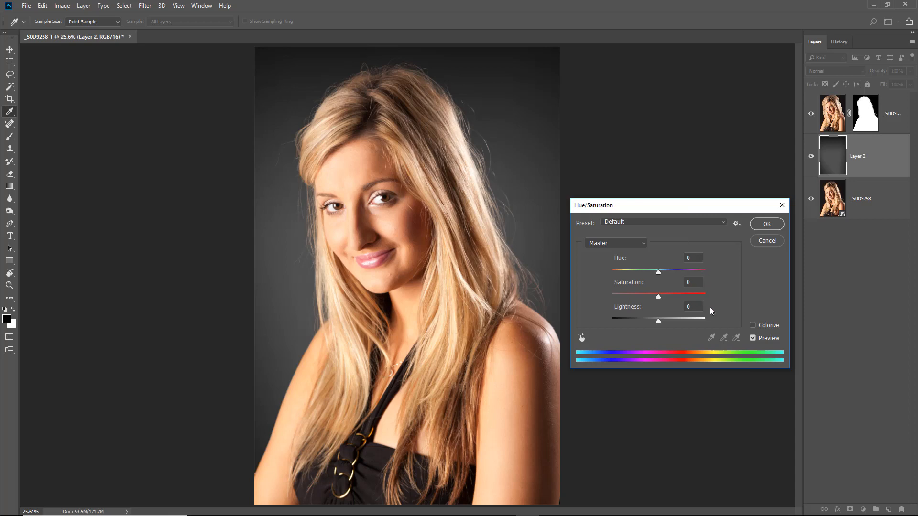
{"action": "left_click", "coordinate": [753, 326]}
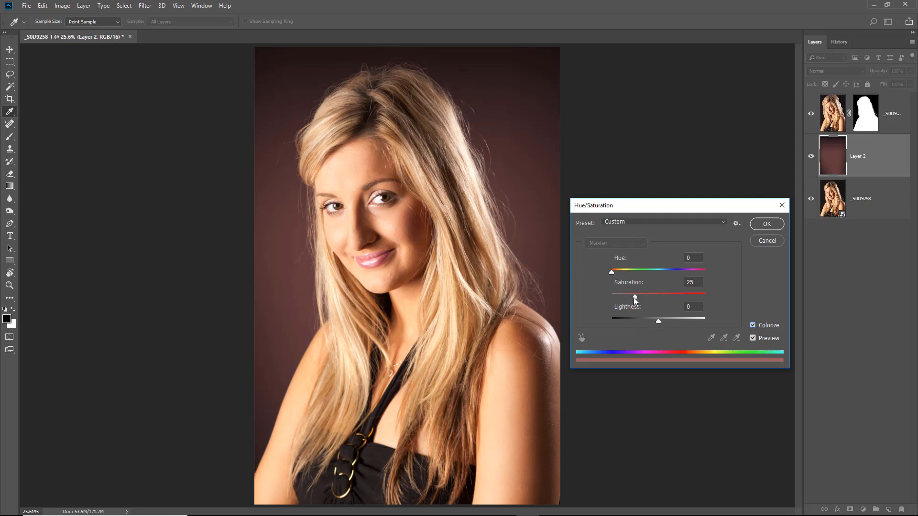
{"action": "left_click_drag", "start_coordinate": [635, 297], "coordinate": [659, 301]}
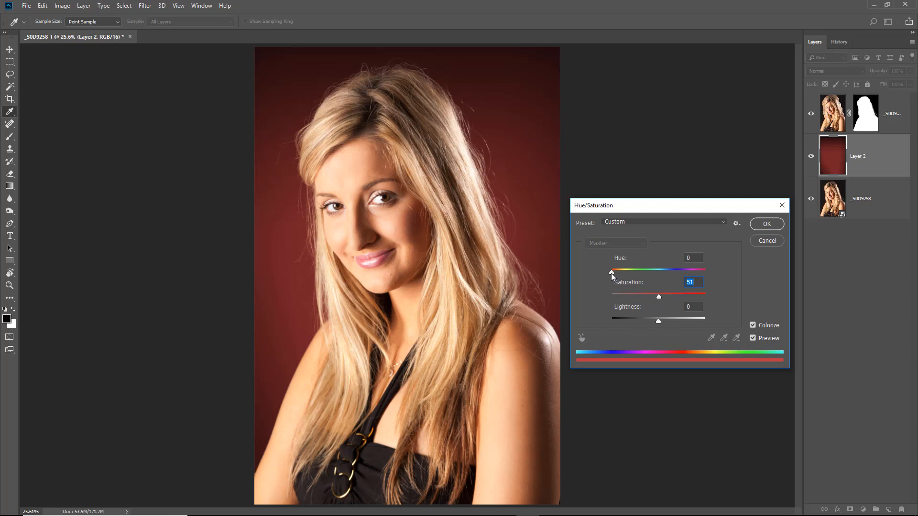
{"action": "left_click_drag", "start_coordinate": [611, 273], "coordinate": [669, 280]}
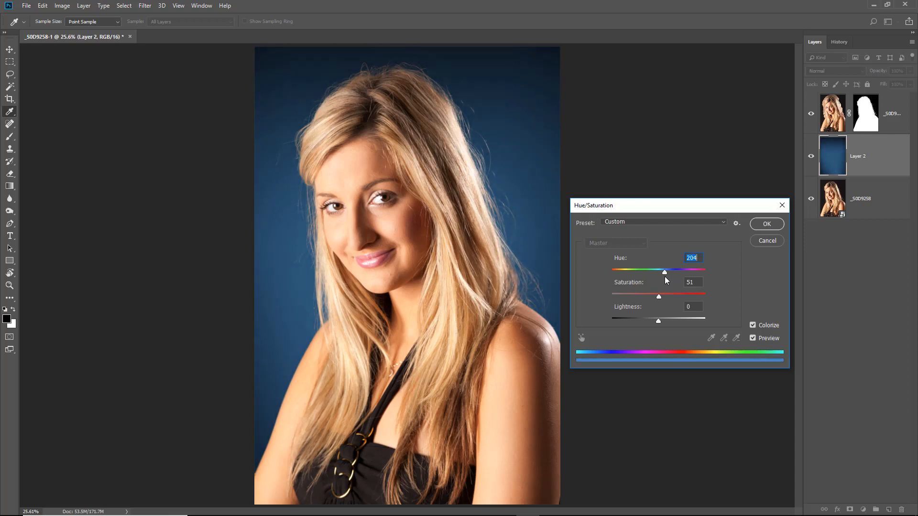
{"action": "left_click_drag", "start_coordinate": [665, 282], "coordinate": [650, 295]}
{"action": "left_click", "coordinate": [766, 224]}
{"action": "key", "text": "g"}
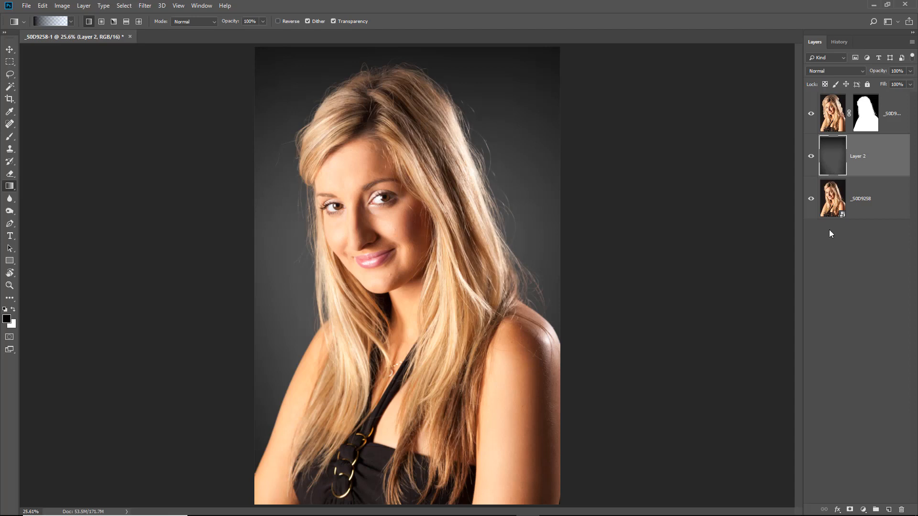
Add a new layer above the grey background and set the foreground colour to blue 1e62c8
{"action": "left_click", "coordinate": [889, 509]}
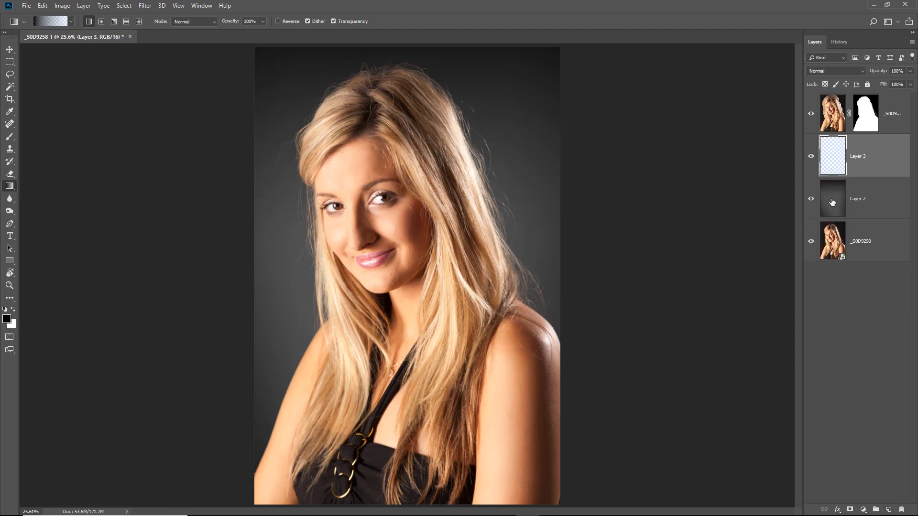
{"action": "left_click", "coordinate": [7, 320]}
{"action": "left_click_drag", "start_coordinate": [213, 206], "coordinate": [214, 127]}
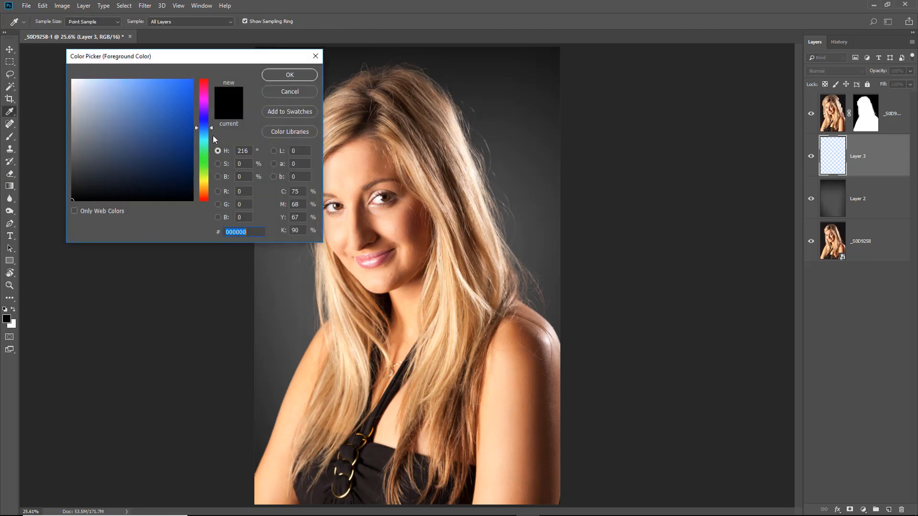
{"action": "left_click", "coordinate": [175, 105]}
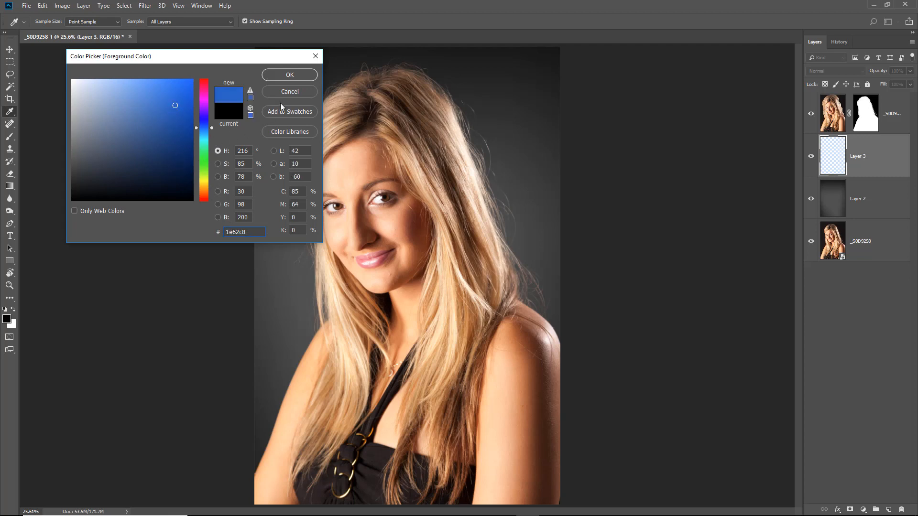
{"action": "left_click", "coordinate": [288, 75]}
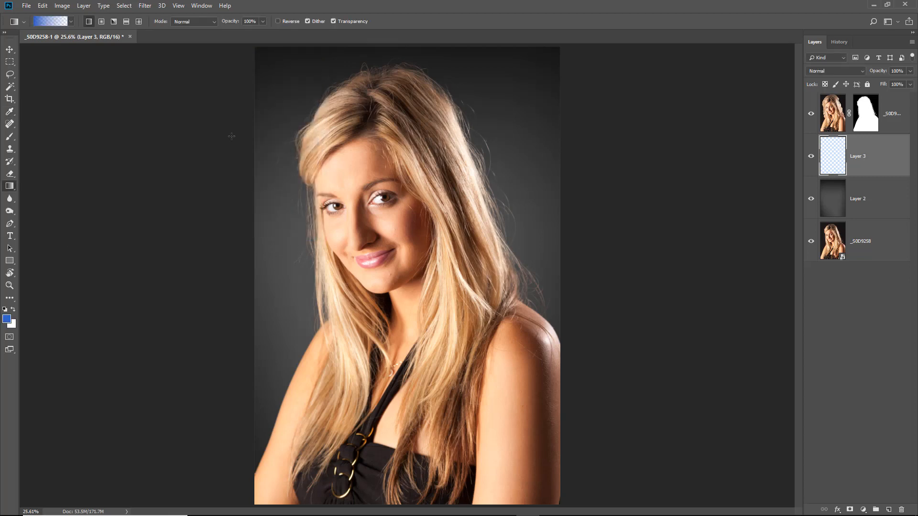
Set the background colour to the lighter blue 5784c9
{"action": "left_click", "coordinate": [13, 324]}
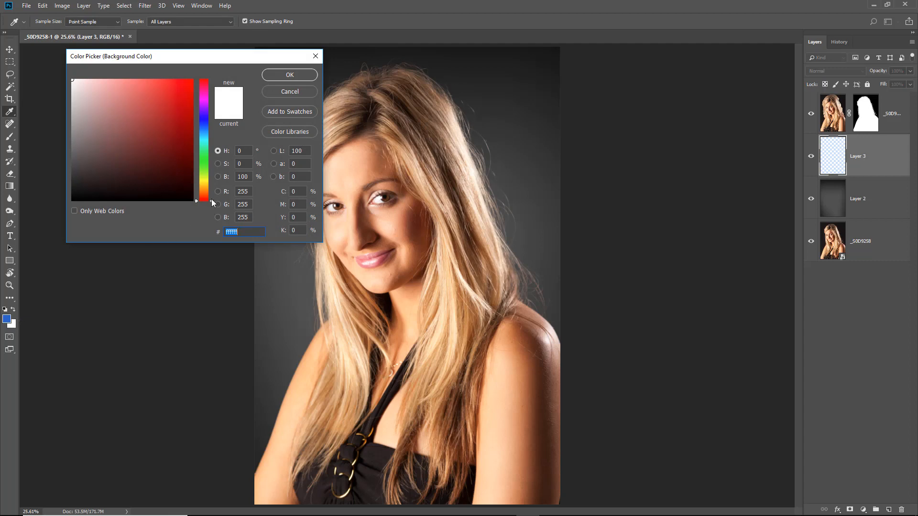
{"action": "left_click_drag", "start_coordinate": [212, 202], "coordinate": [212, 129]}
{"action": "left_click", "coordinate": [175, 106]}
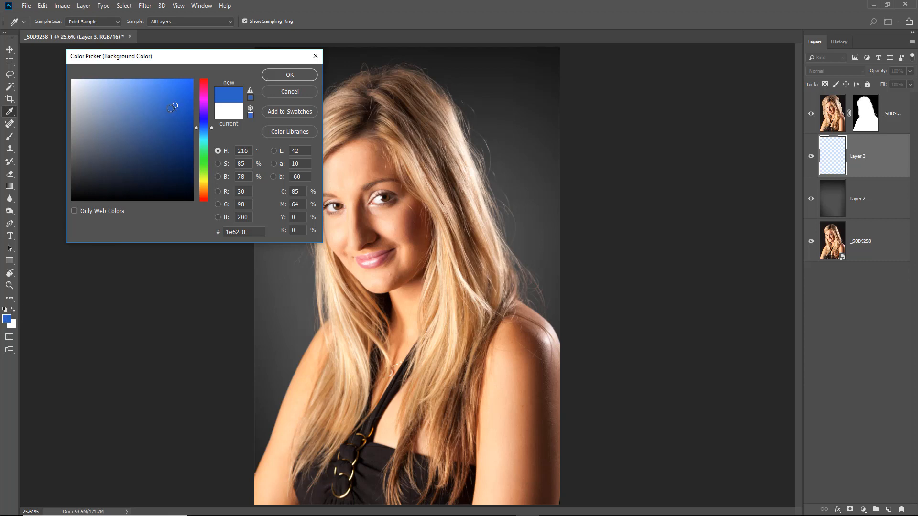
{"action": "left_click", "coordinate": [141, 106]}
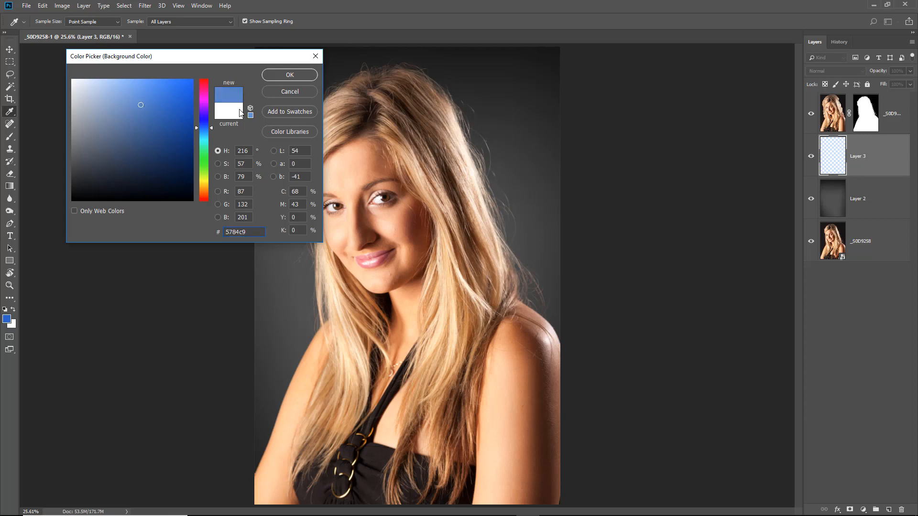
{"action": "left_click", "coordinate": [291, 75]}
{"action": "key", "text": "g"}
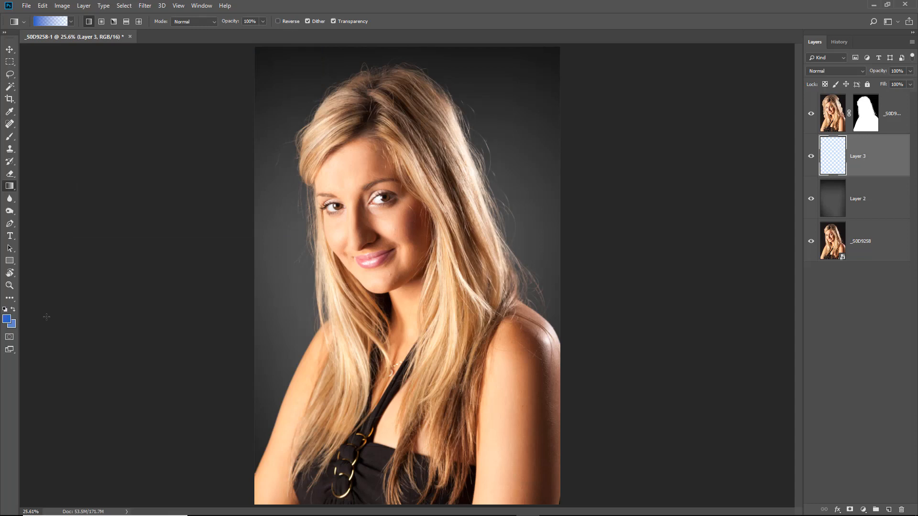
Fill the new layer with a foreground-to-background gradient running diagonally from the upper-left to the lower-right corner of the image
{"action": "right_click", "coordinate": [15, 192]}
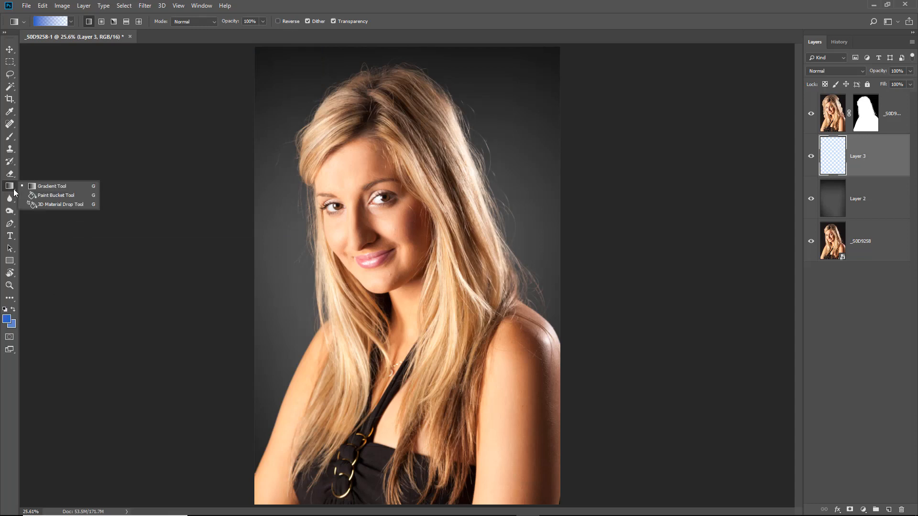
{"action": "left_click", "coordinate": [36, 185]}
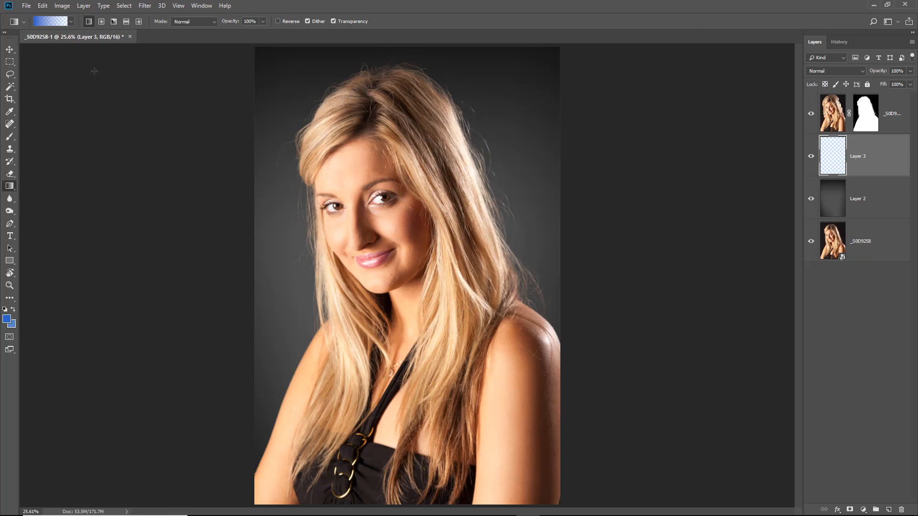
{"action": "left_click", "coordinate": [71, 21]}
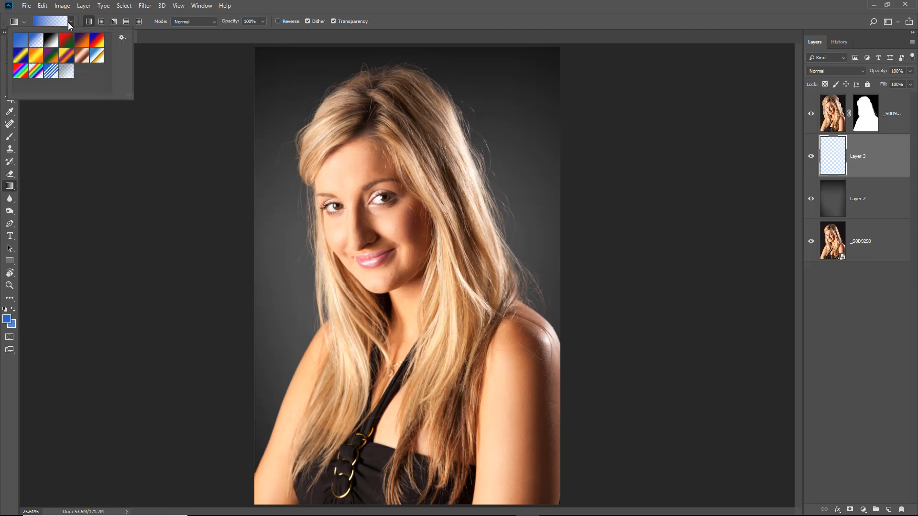
{"action": "left_click", "coordinate": [20, 44]}
{"action": "left_click", "coordinate": [255, 48]}
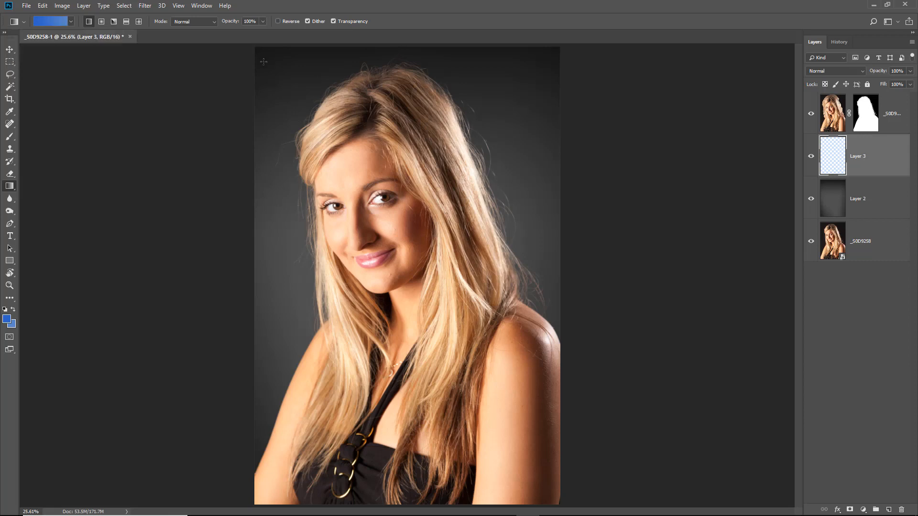
{"action": "left_click_drag", "start_coordinate": [255, 48], "coordinate": [562, 505]}
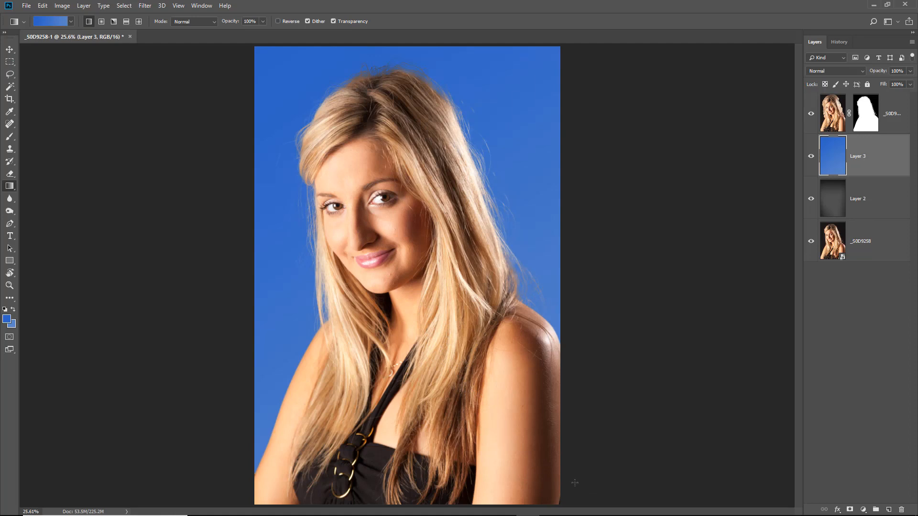
Choose a darker blue as the foreground colour and redraw the diagonal gradient across the whole layer
{"action": "left_click", "coordinate": [6, 320]}
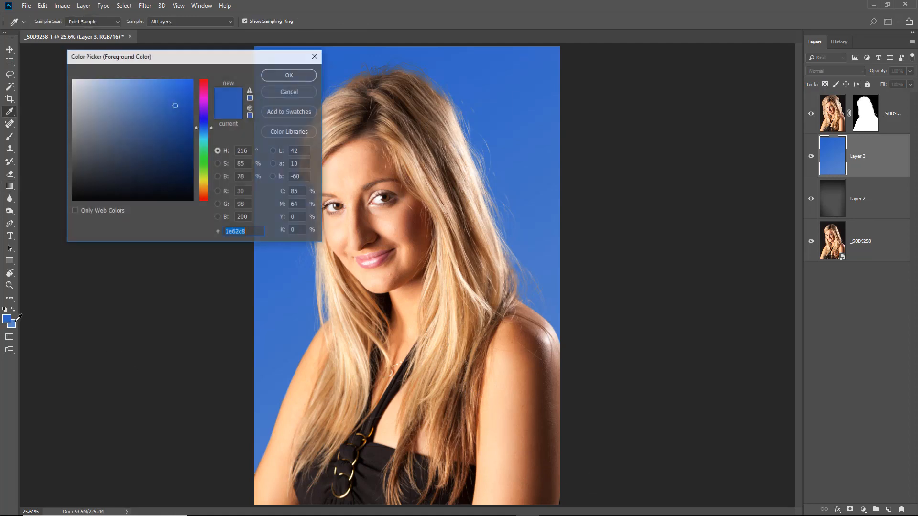
{"action": "left_click", "coordinate": [175, 158]}
{"action": "left_click", "coordinate": [290, 75]}
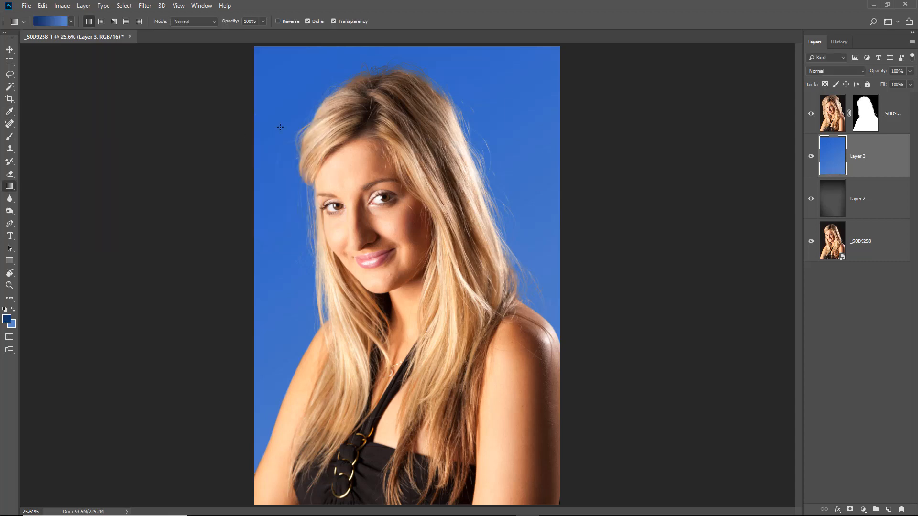
{"action": "left_click_drag", "start_coordinate": [253, 46], "coordinate": [562, 506]}
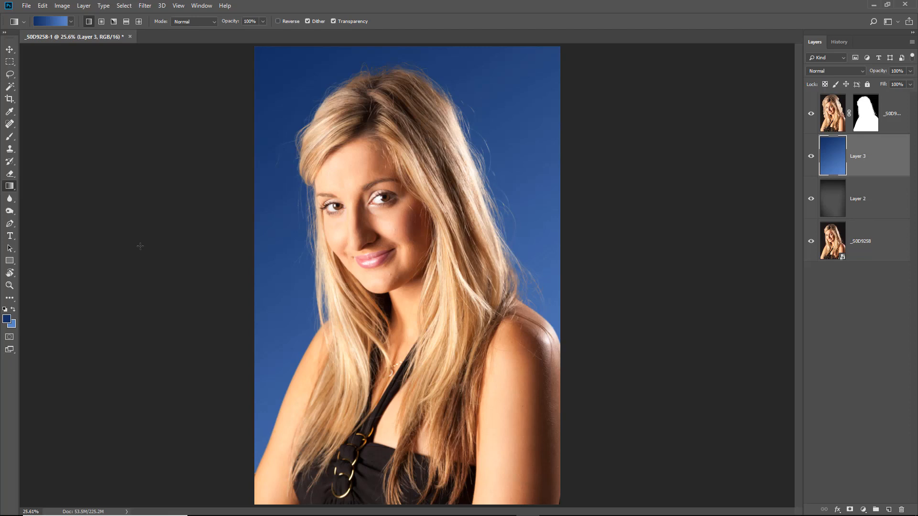
Set the background colour to the paler blue 829ec7 and redraw the diagonal gradient across the whole blue layer
{"action": "left_click", "coordinate": [12, 325]}
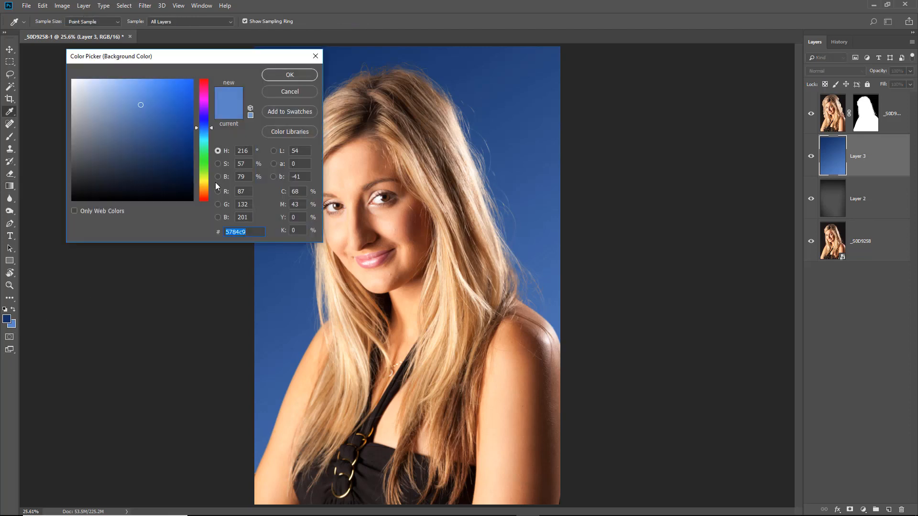
{"action": "left_click", "coordinate": [114, 106]}
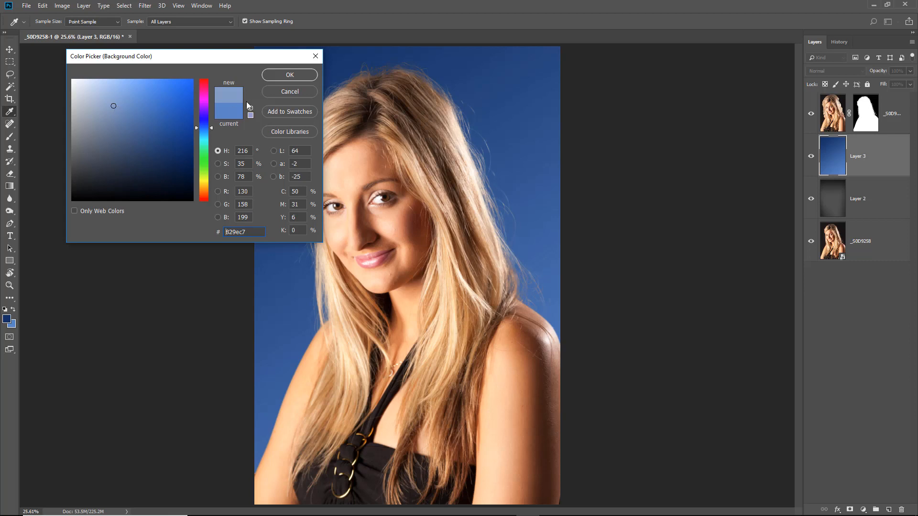
{"action": "left_click", "coordinate": [290, 75]}
{"action": "left_click_drag", "start_coordinate": [251, 46], "coordinate": [556, 514]}
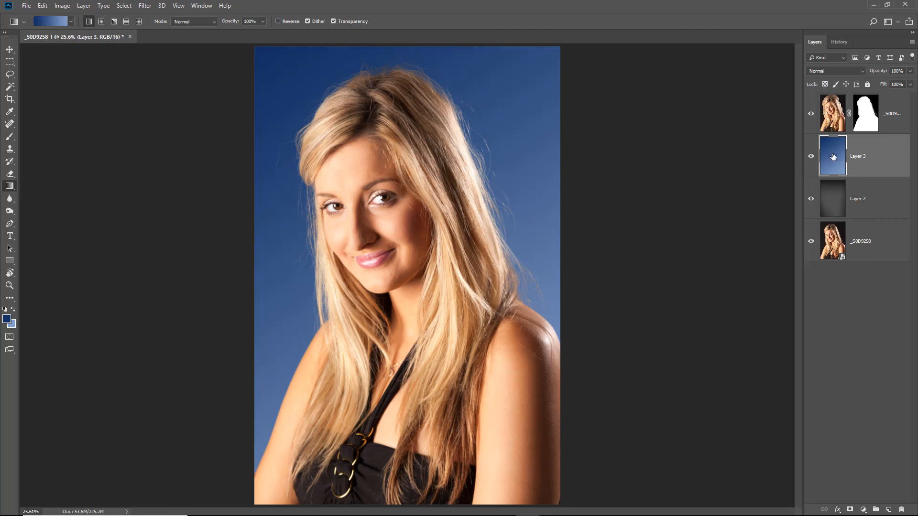
Set the blue gradient layer's blend mode to Color and its opacity to 64%
{"action": "left_click", "coordinate": [862, 72]}
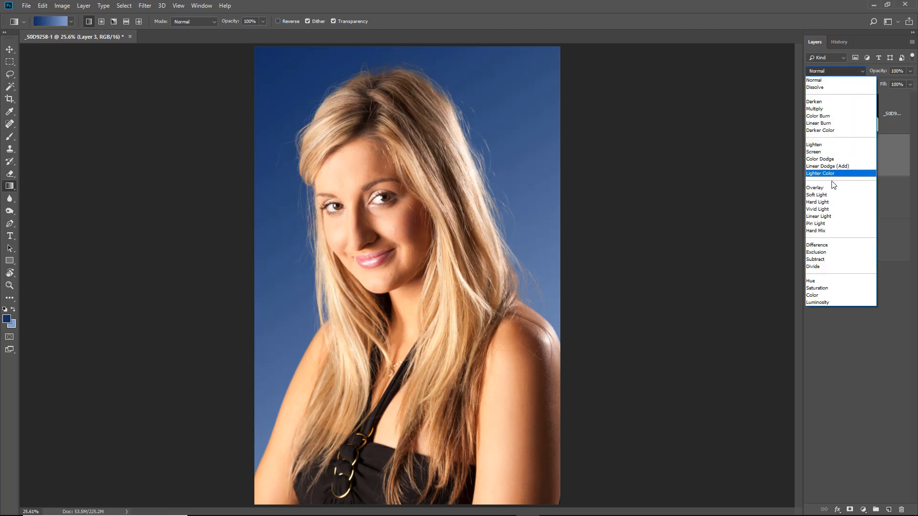
{"action": "left_click", "coordinate": [814, 295]}
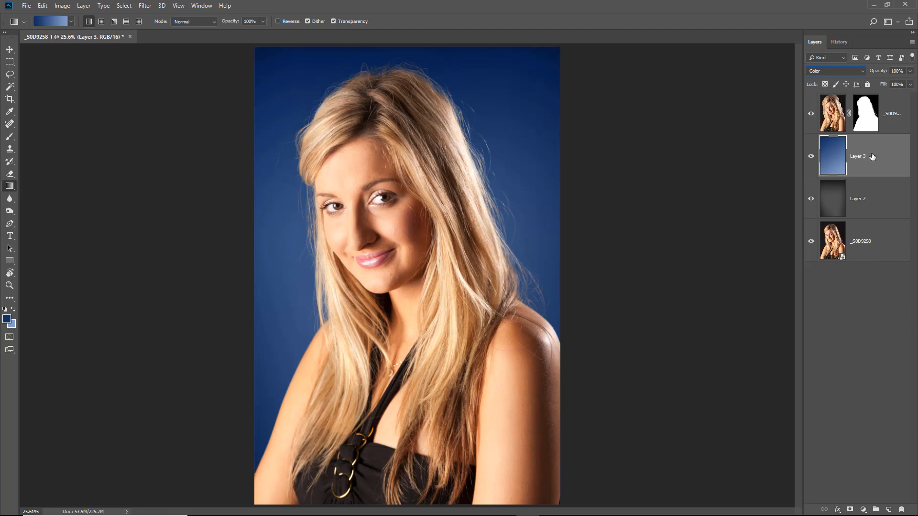
{"action": "left_click", "coordinate": [909, 71]}
{"action": "left_click_drag", "start_coordinate": [910, 82], "coordinate": [894, 82]}
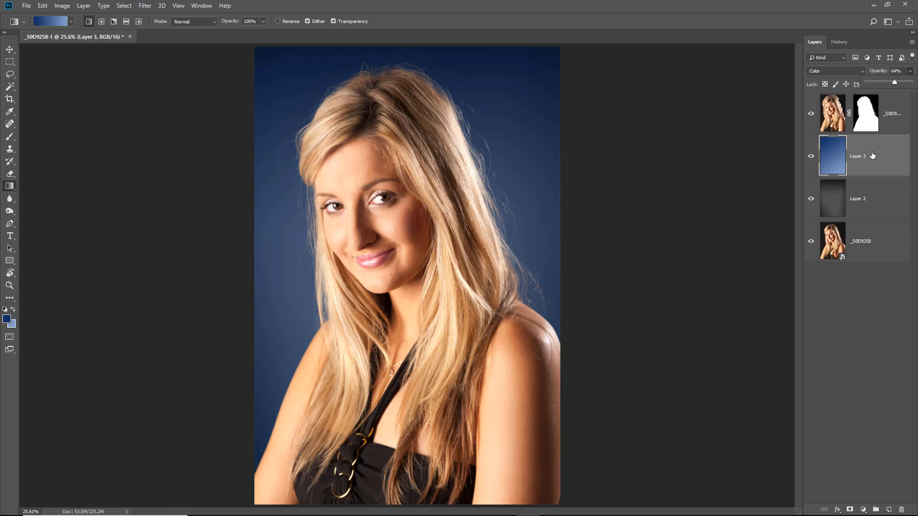
Merge the blue gradient layer with the grey background layer below it
{"action": "left_click", "coordinate": [879, 200], "text": "shift"}
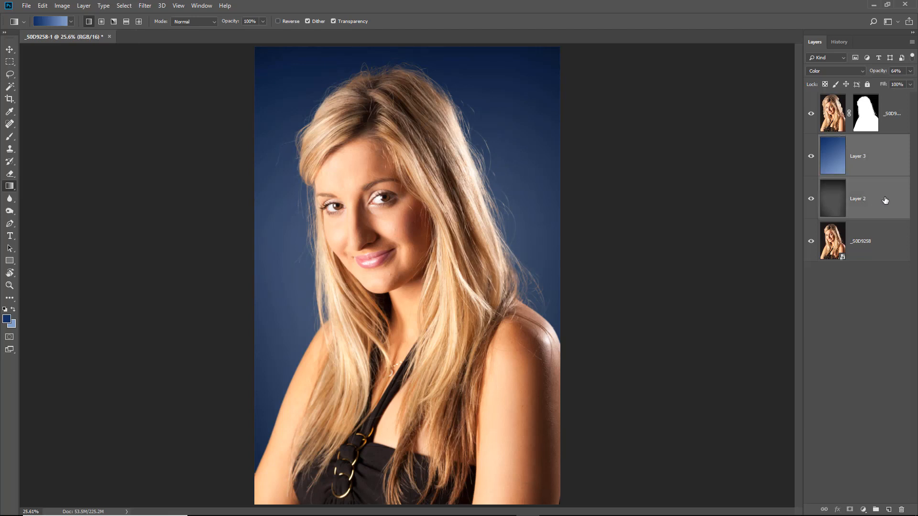
{"action": "right_click", "coordinate": [873, 175]}
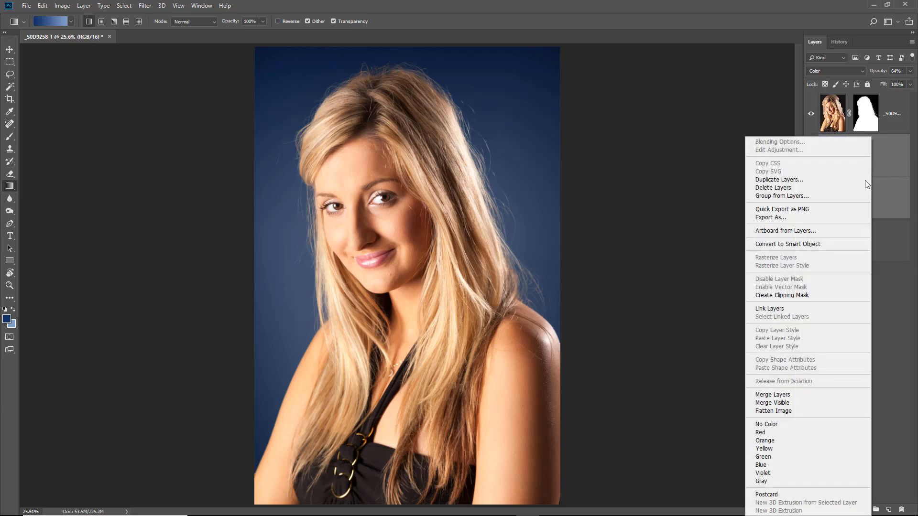
{"action": "left_click", "coordinate": [792, 392]}
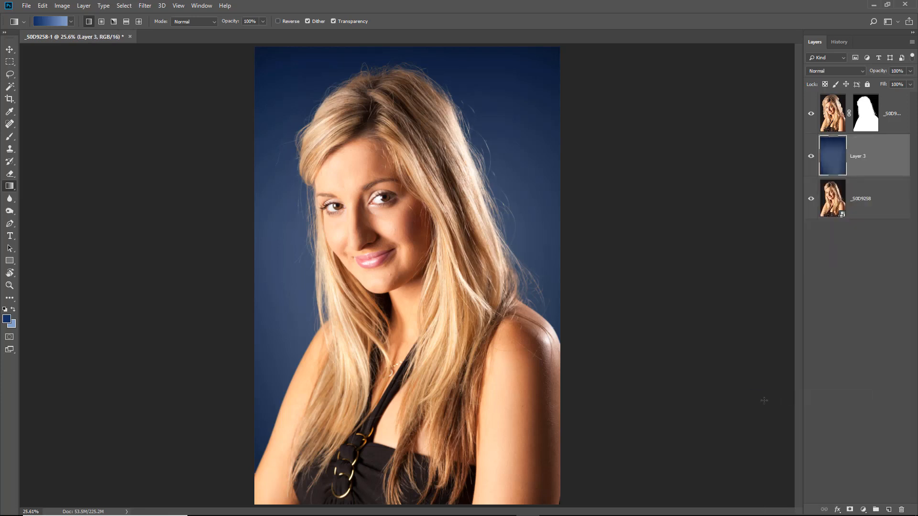
Start the Add Noise filter on the merged blue background with Gaussian distribution and Monochromatic enabled
{"action": "left_click_drag", "start_coordinate": [253, 149], "coordinate": [346, 281]}
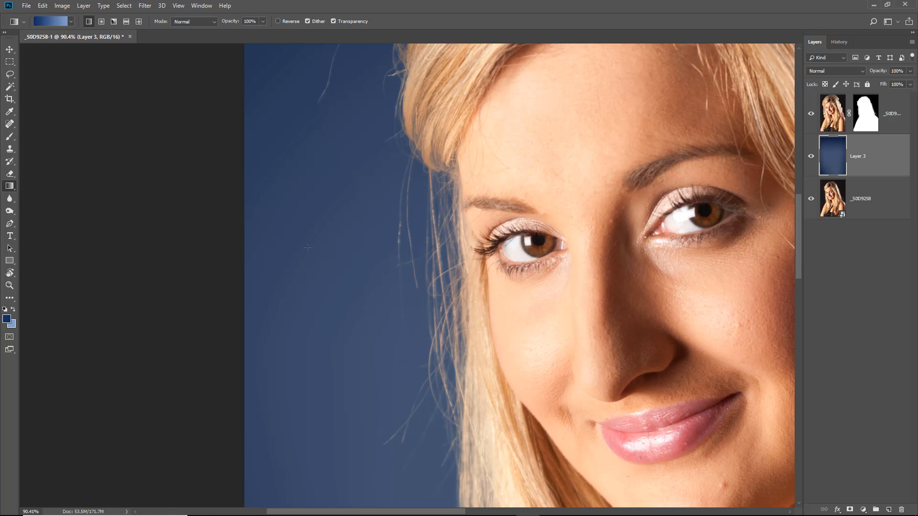
{"action": "left_click", "coordinate": [145, 7]}
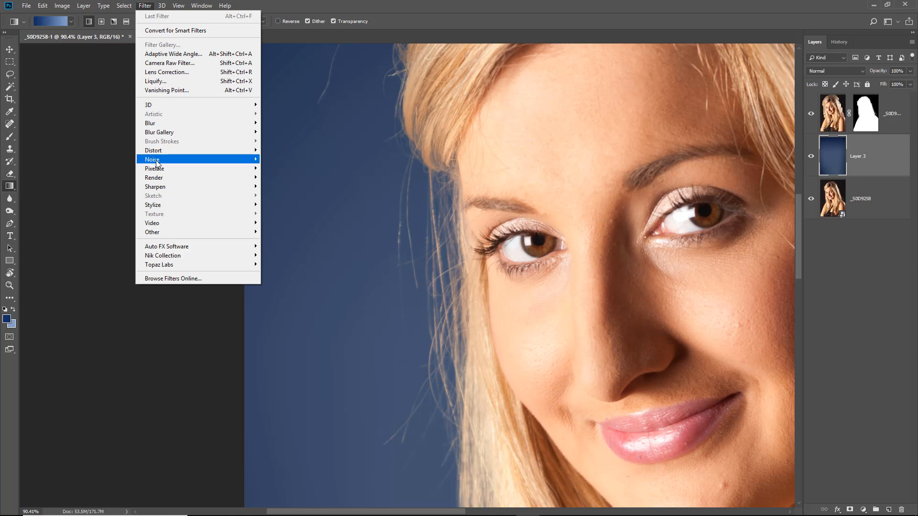
{"action": "mouse_move", "coordinate": [156, 163]}
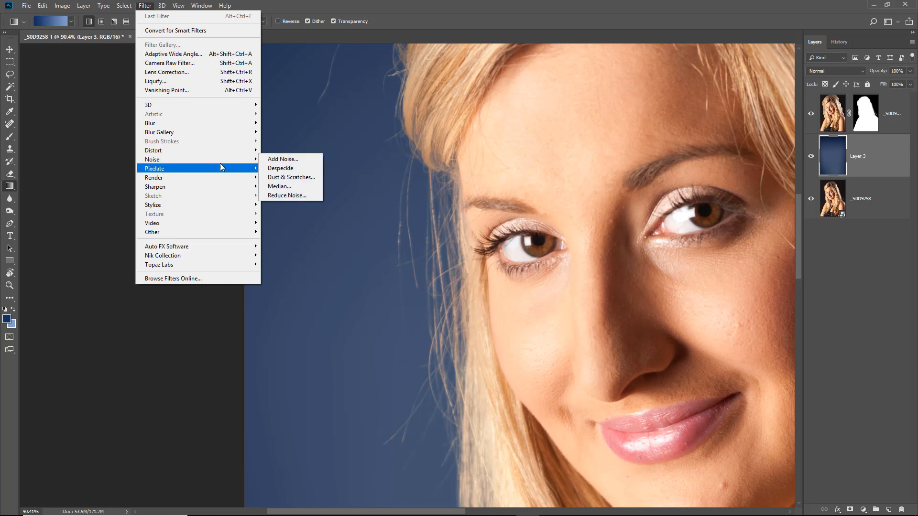
{"action": "left_click", "coordinate": [283, 161]}
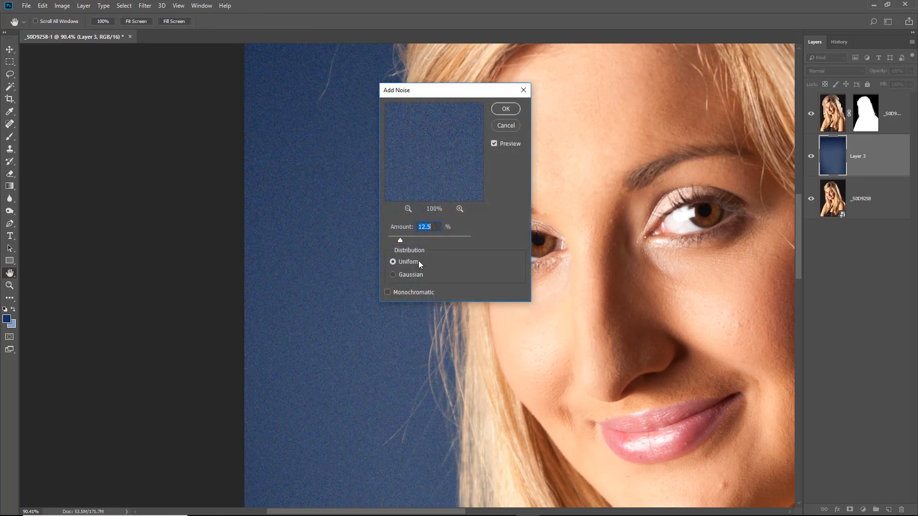
{"action": "left_click", "coordinate": [393, 275]}
{"action": "left_click", "coordinate": [387, 293]}
{"action": "left_click_drag", "start_coordinate": [477, 97], "coordinate": [197, 91]}
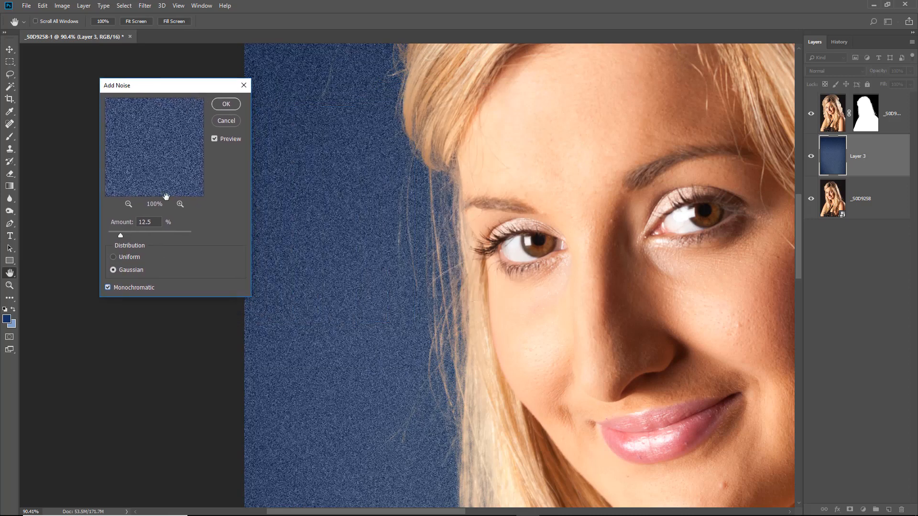
Try noise amounts of 1% and 2%, and apply the noise to the blue background
{"action": "left_click", "coordinate": [112, 224]}
{"action": "type", "text": "1"}
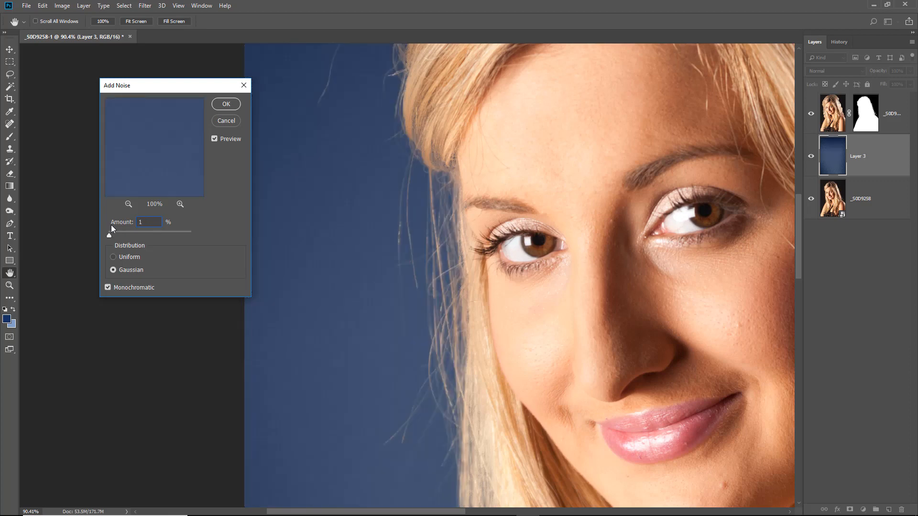
{"action": "left_click_drag", "start_coordinate": [202, 86], "coordinate": [177, 84]}
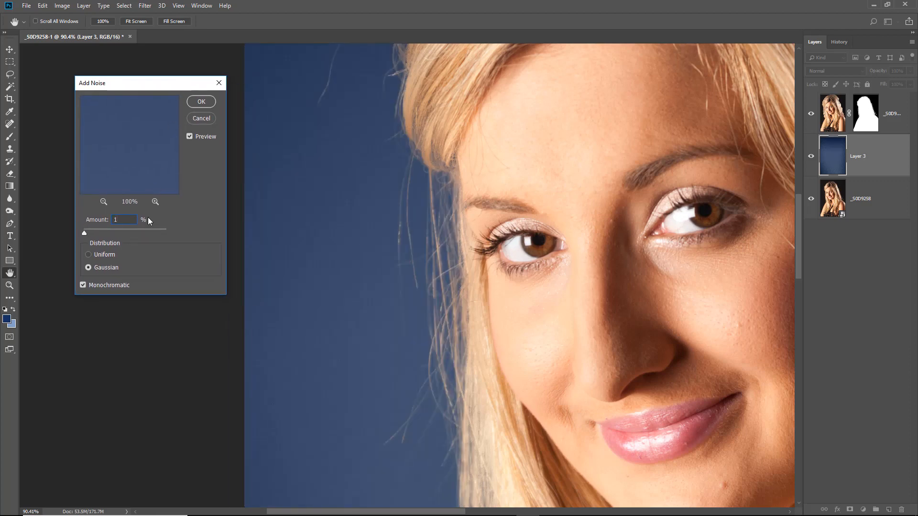
{"action": "left_click_drag", "start_coordinate": [122, 221], "coordinate": [93, 218]}
{"action": "type", "text": "2"}
{"action": "left_click_drag", "start_coordinate": [125, 219], "coordinate": [103, 219]}
{"action": "left_click", "coordinate": [201, 101]}
{"action": "key", "text": "g"}
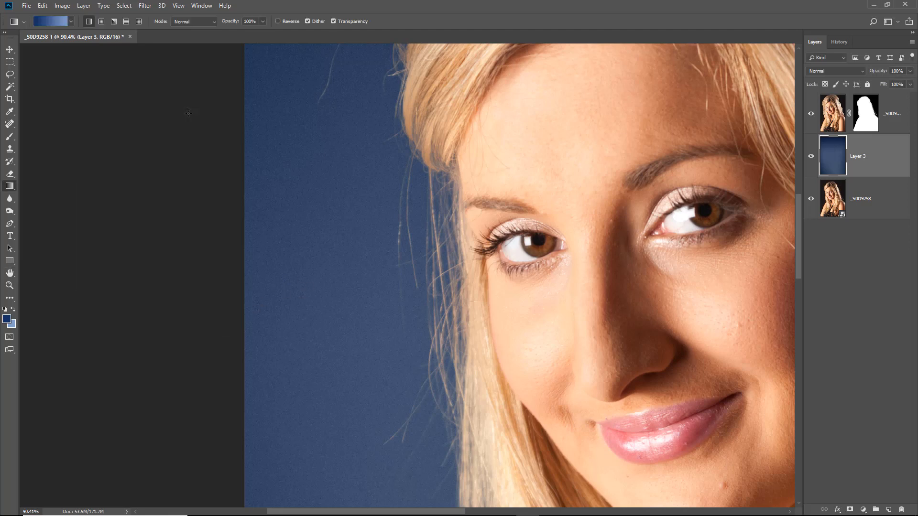
Delete the original photo layer beneath the blue background
{"action": "key", "text": "ctrl+0"}
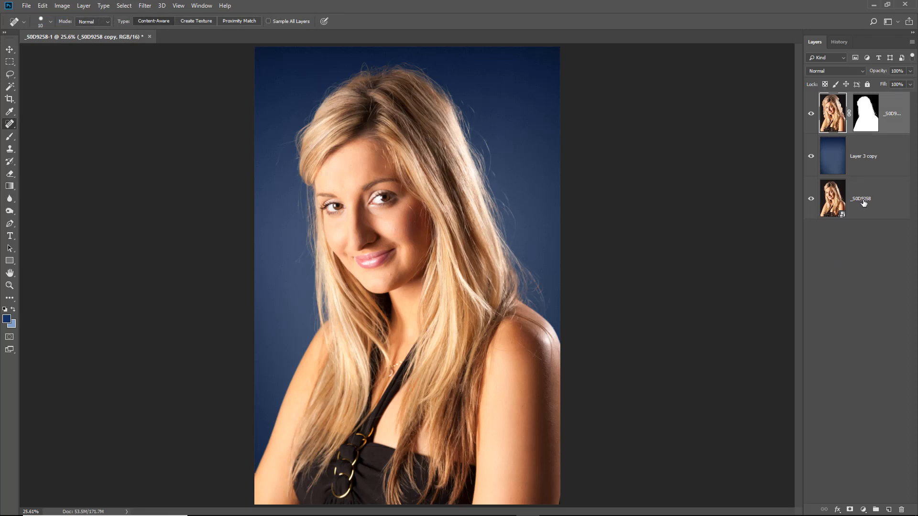
{"action": "left_click", "coordinate": [879, 203]}
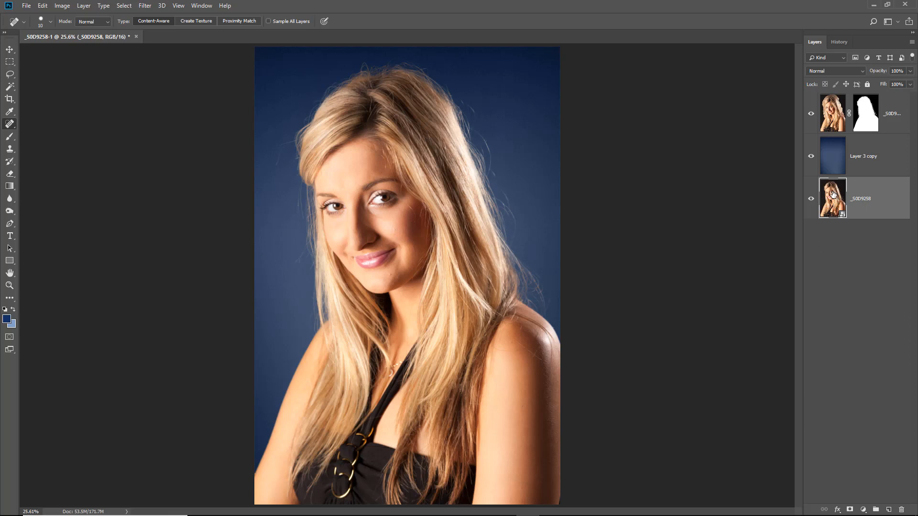
{"action": "key", "text": "Delete"}
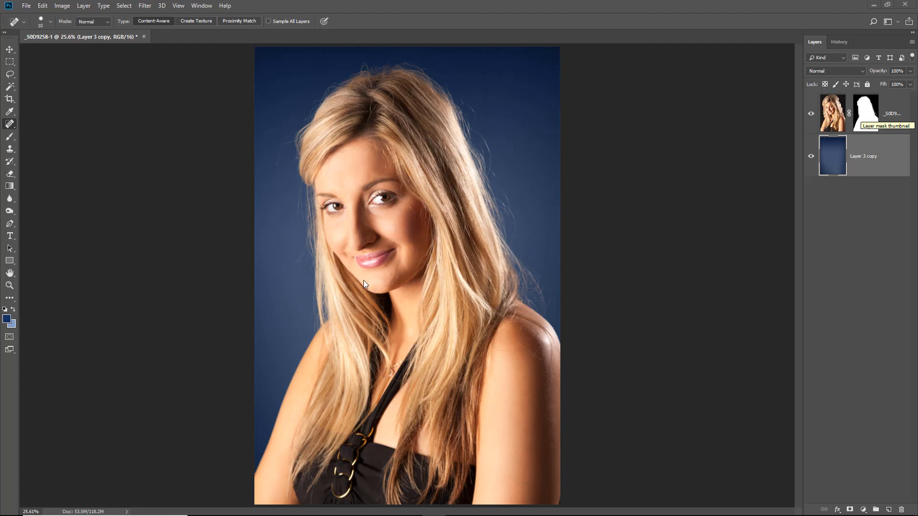
Outline the hair beside the neck with the Polygonal Lasso, following the shoulder line to the neck and closing across the chin
{"action": "left_click_drag", "start_coordinate": [355, 269], "coordinate": [435, 358]}
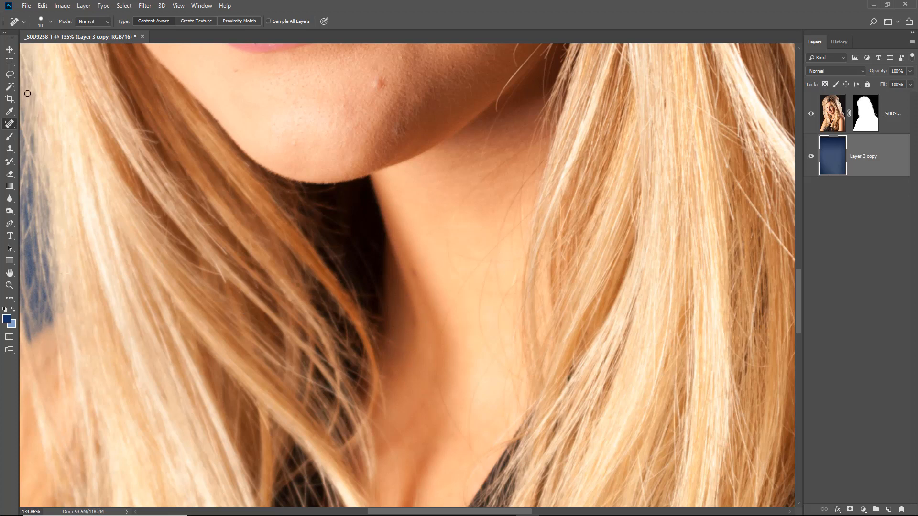
{"action": "left_click", "coordinate": [10, 74]}
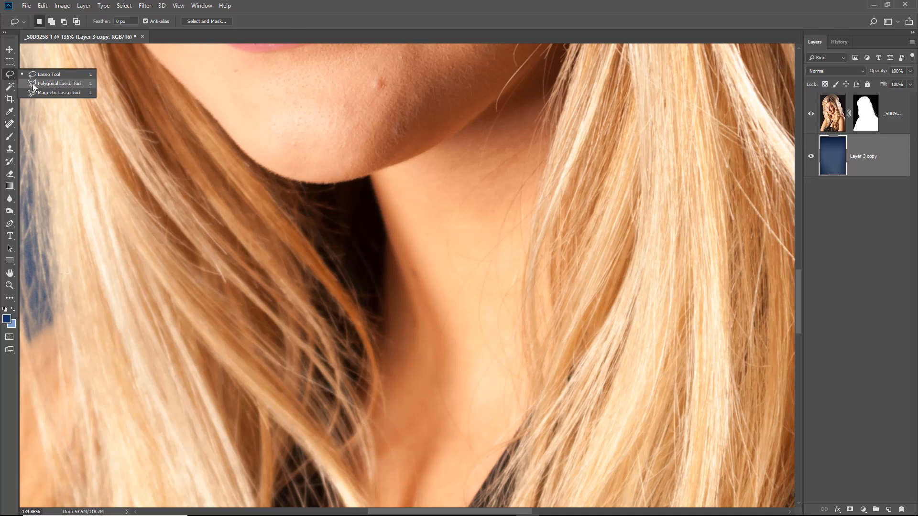
{"action": "left_click", "coordinate": [33, 84]}
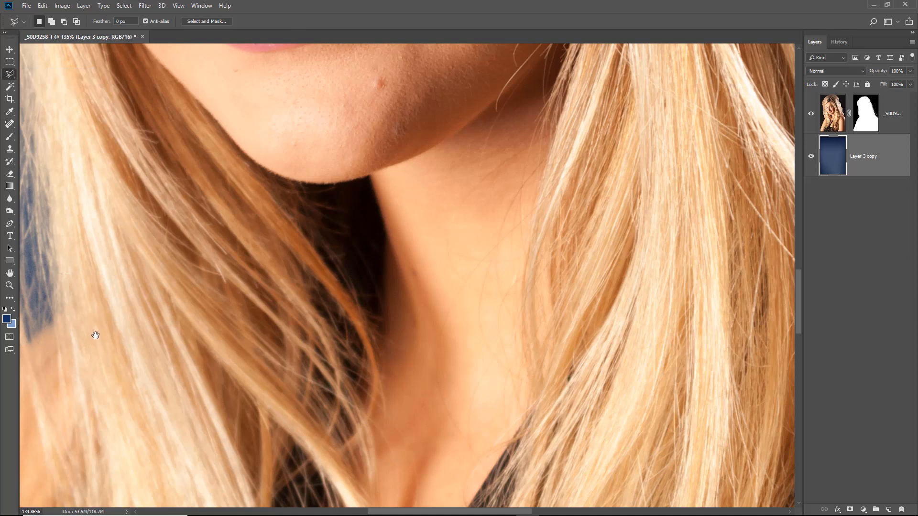
{"action": "left_click_drag", "start_coordinate": [93, 336], "coordinate": [223, 349]}
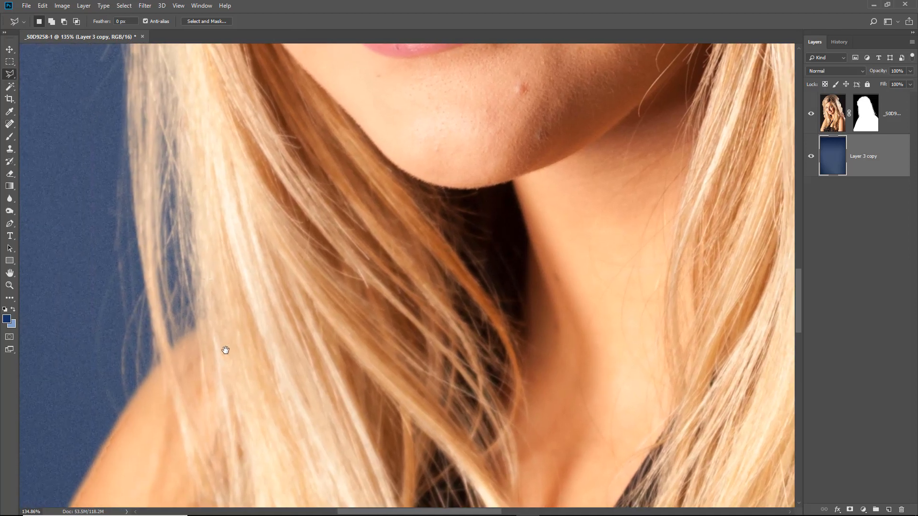
{"action": "left_click", "coordinate": [155, 364]}
{"action": "left_click", "coordinate": [184, 337]}
{"action": "left_click", "coordinate": [239, 305]}
{"action": "left_click", "coordinate": [304, 278]}
{"action": "left_click", "coordinate": [333, 270]}
{"action": "left_click", "coordinate": [437, 240]}
{"action": "left_click", "coordinate": [542, 220]}
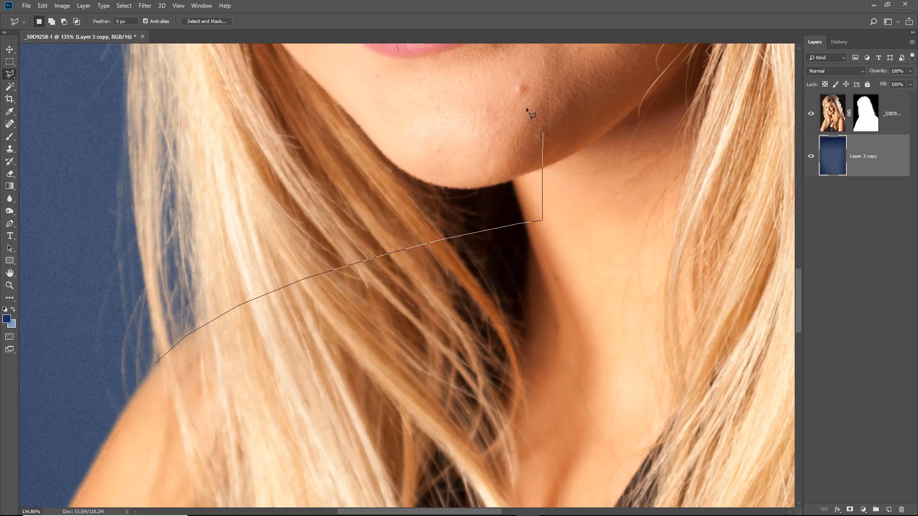
{"action": "left_click", "coordinate": [510, 92]}
{"action": "left_click", "coordinate": [261, 95]}
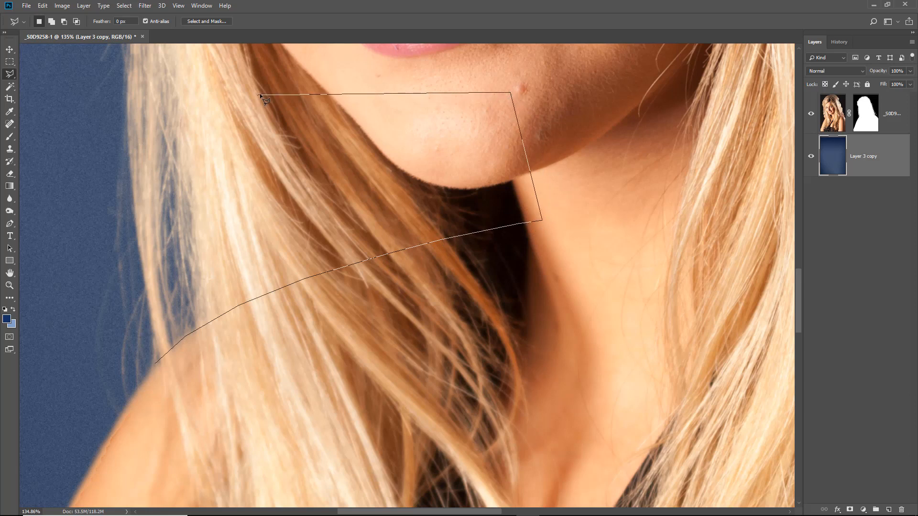
{"action": "left_click", "coordinate": [157, 364]}
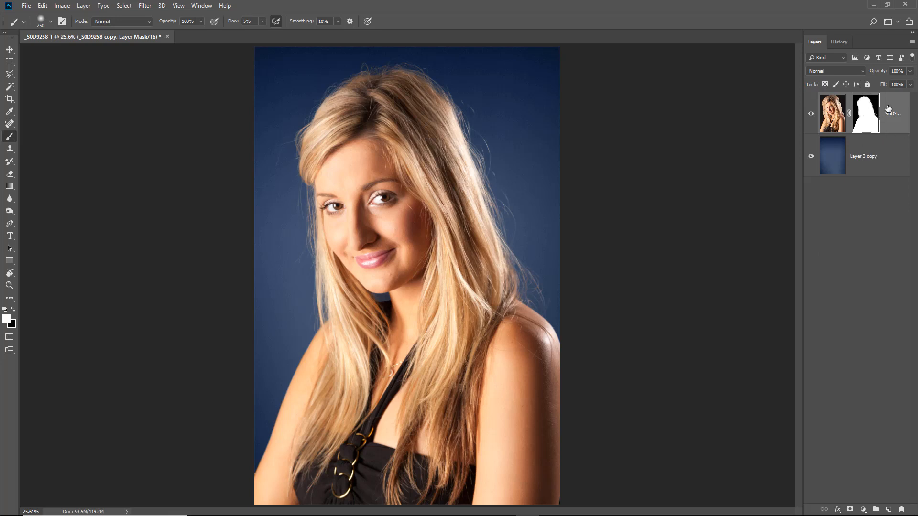
Flatten the image into a single background layer and collapse the side panels
{"action": "left_click", "coordinate": [911, 41]}
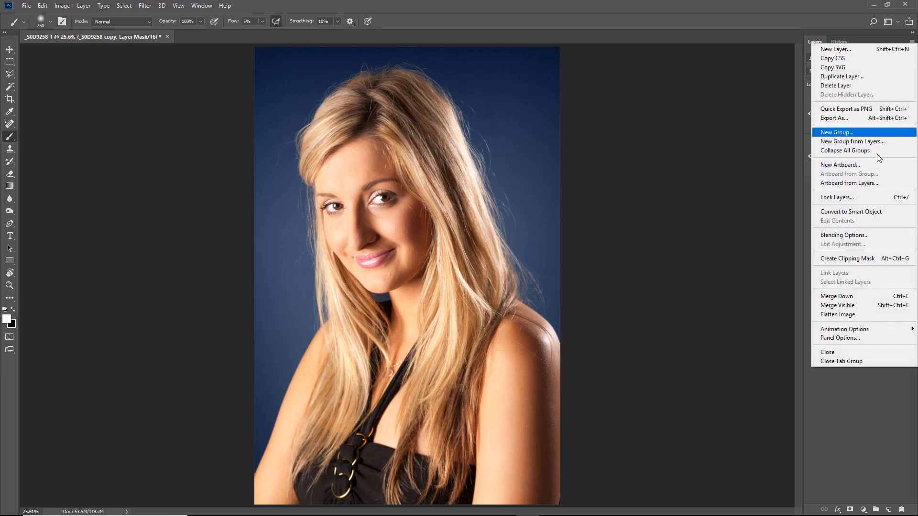
{"action": "left_click", "coordinate": [844, 314]}
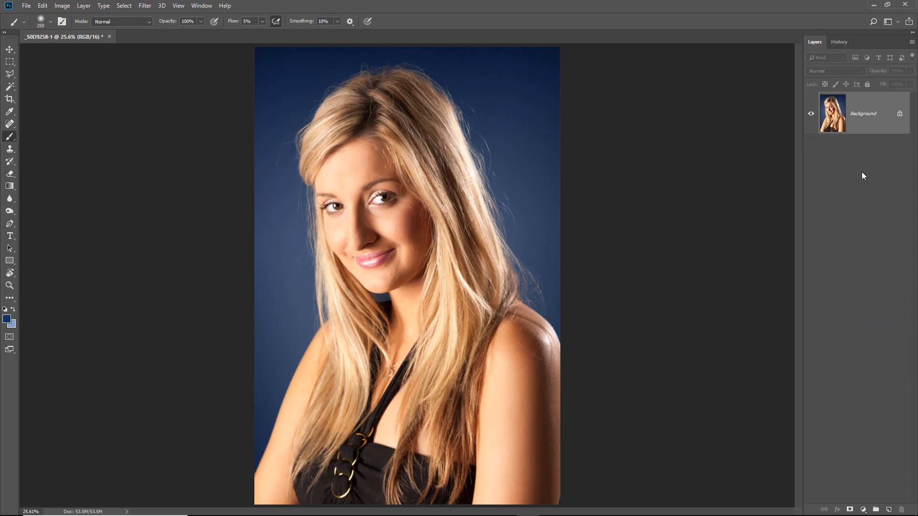
{"action": "left_click", "coordinate": [913, 32]}
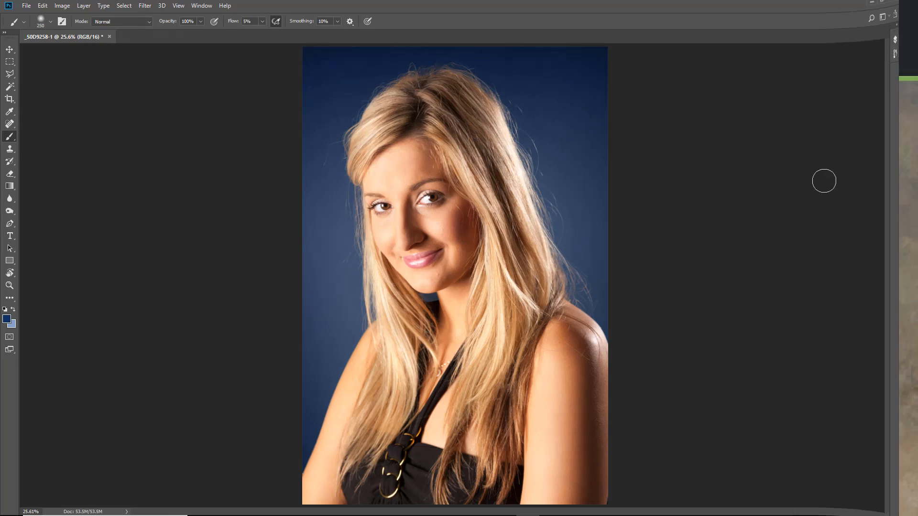